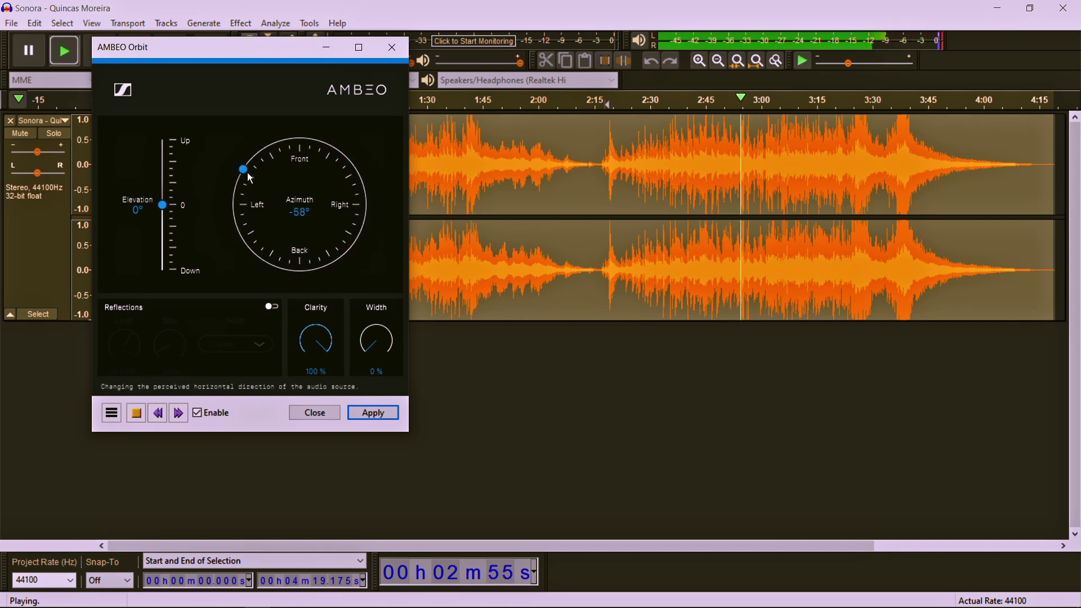
Lower the Clarity to 0 % and swing the sound's Azimuth from the front right round towards the left during playback.
{"action": "left_click_drag", "start_coordinate": [316, 337], "coordinate": [321, 529]}
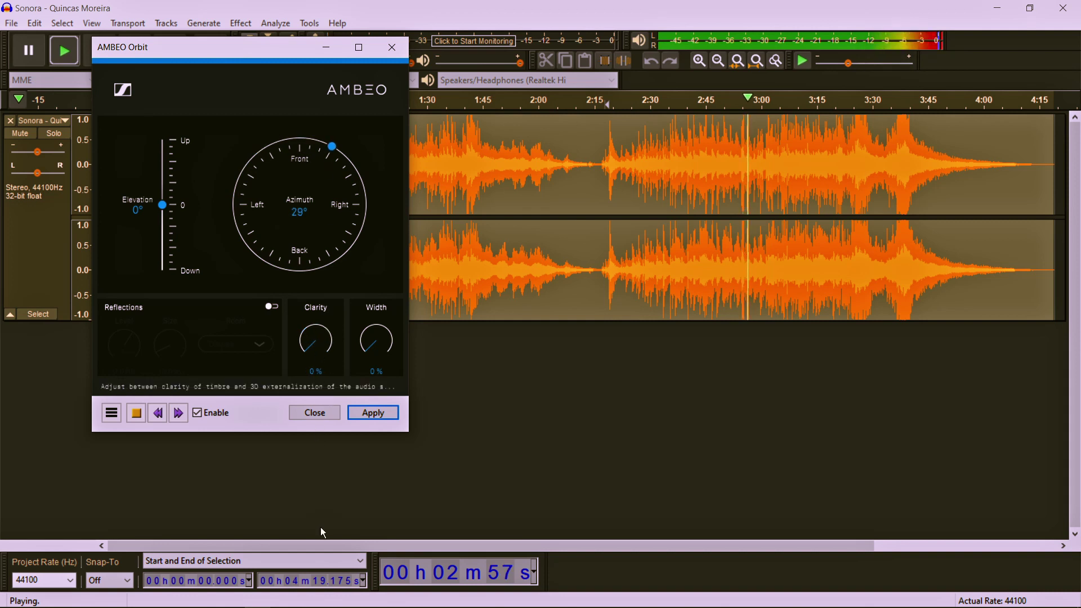
{"action": "left_click_drag", "start_coordinate": [339, 148], "coordinate": [251, 213]}
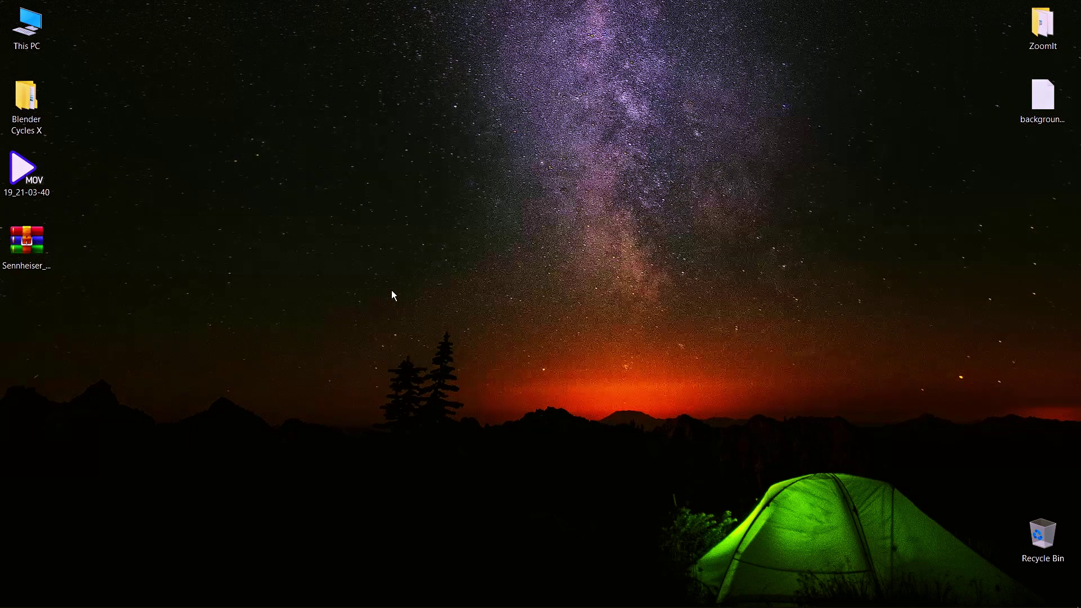
Switch to Chrome, search Google for "ambeo orbit" and open Sennheiser's AMBEO Orbit plug-in page.
{"action": "mouse_move", "coordinate": [129, 602]}
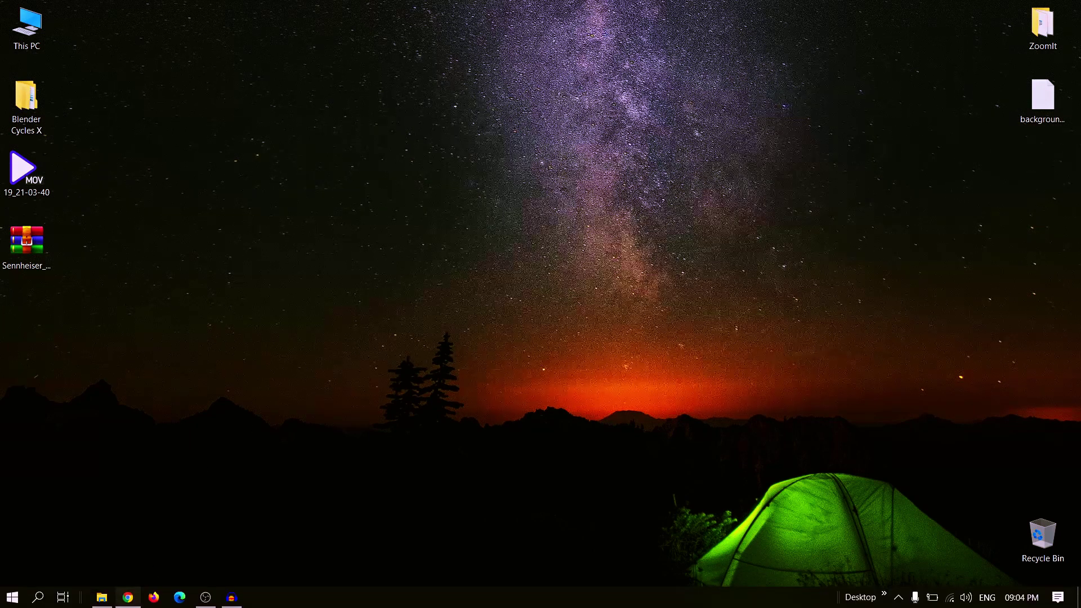
{"action": "left_click", "coordinate": [128, 598]}
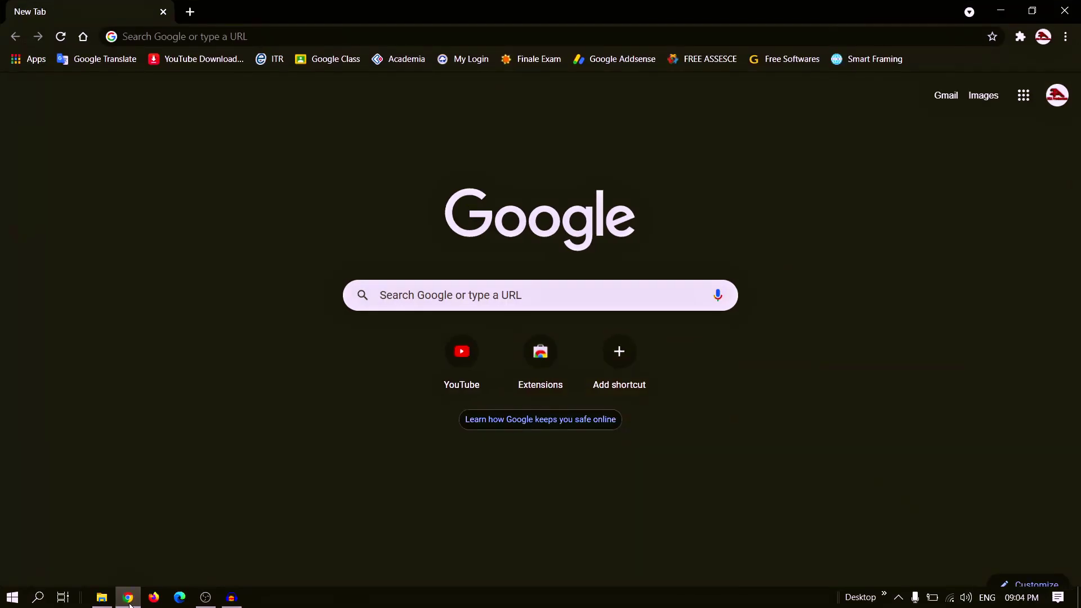
{"action": "left_click", "coordinate": [442, 293]}
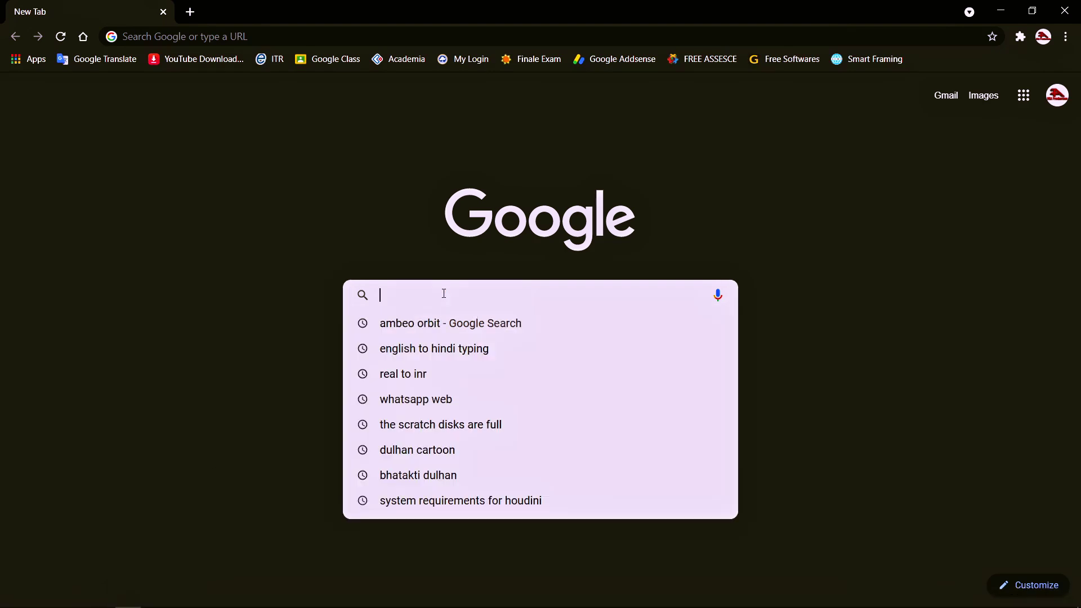
{"action": "left_click", "coordinate": [424, 326]}
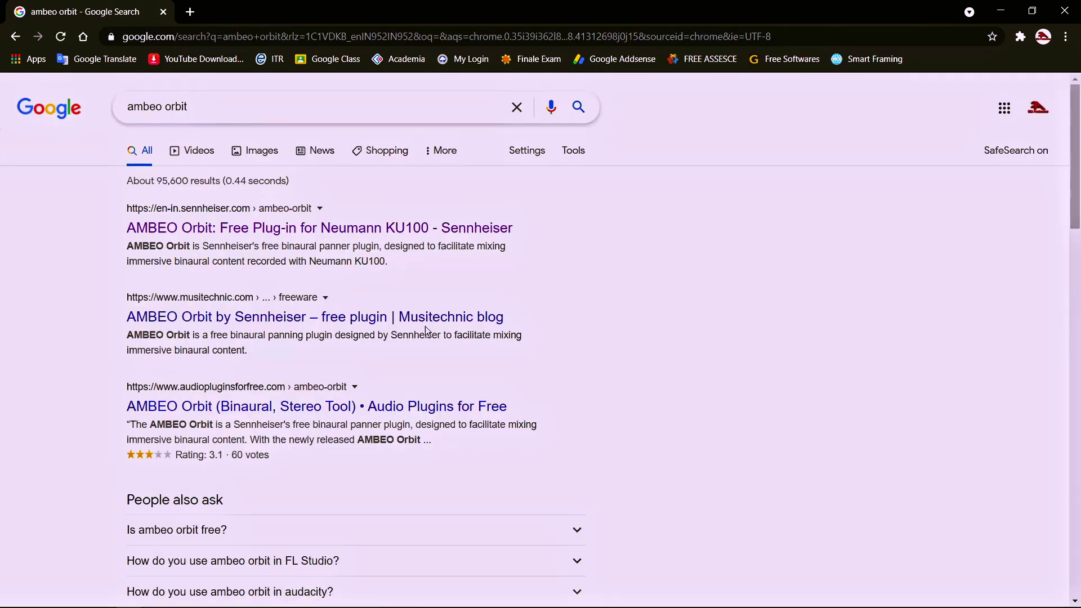
{"action": "left_click", "coordinate": [243, 237]}
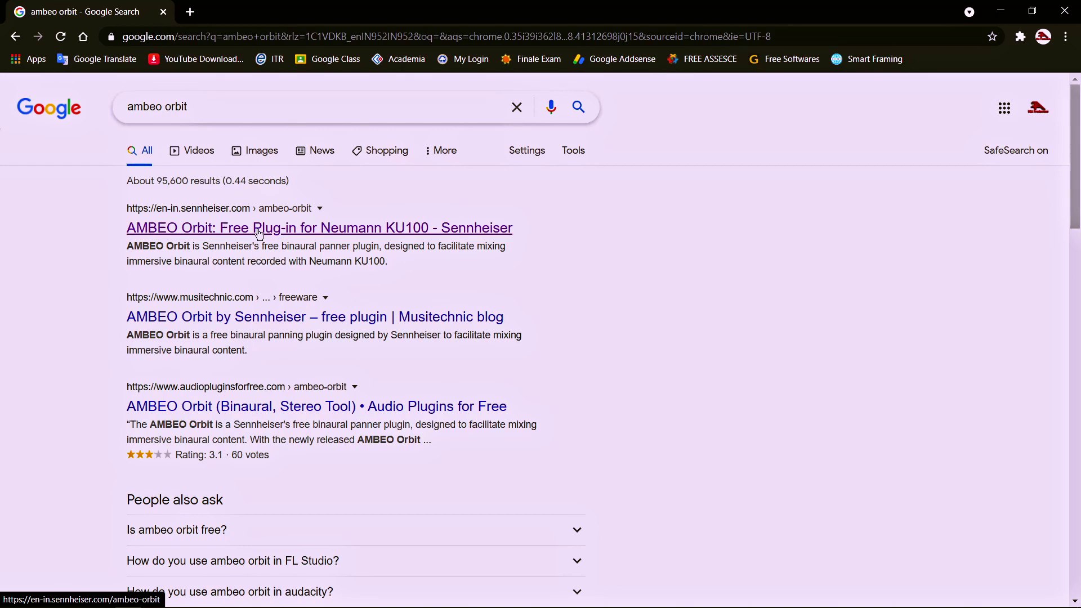
{"action": "left_click", "coordinate": [259, 232]}
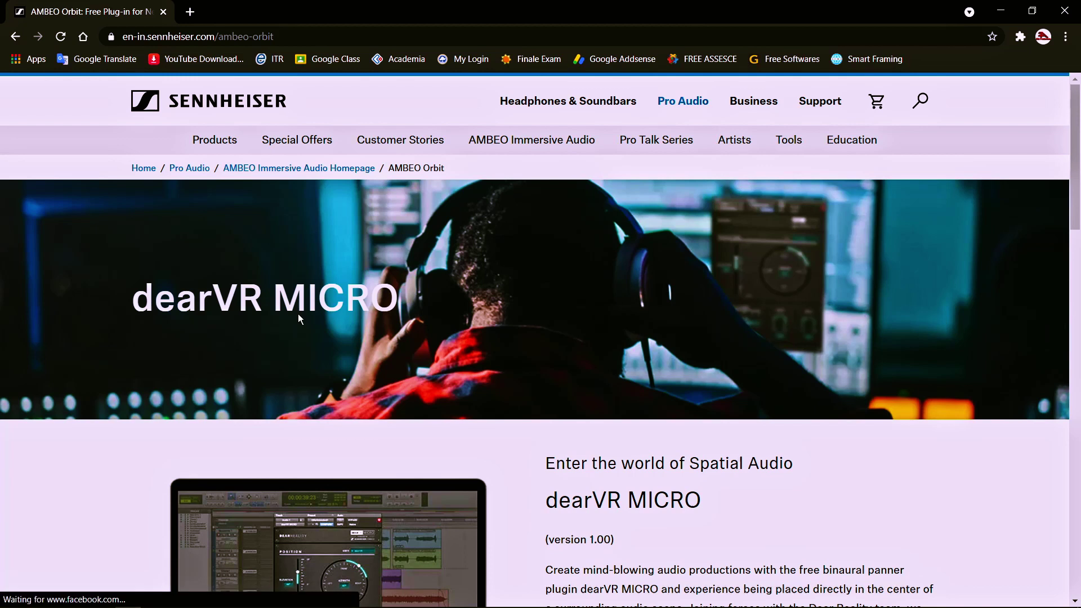
Locate the free Windows download of the Sennheiser Orbit plugin on the page, and minimise the browser.
{"action": "scroll", "coordinate": [298, 313], "scroll_direction": "down", "scroll_amount": 2}
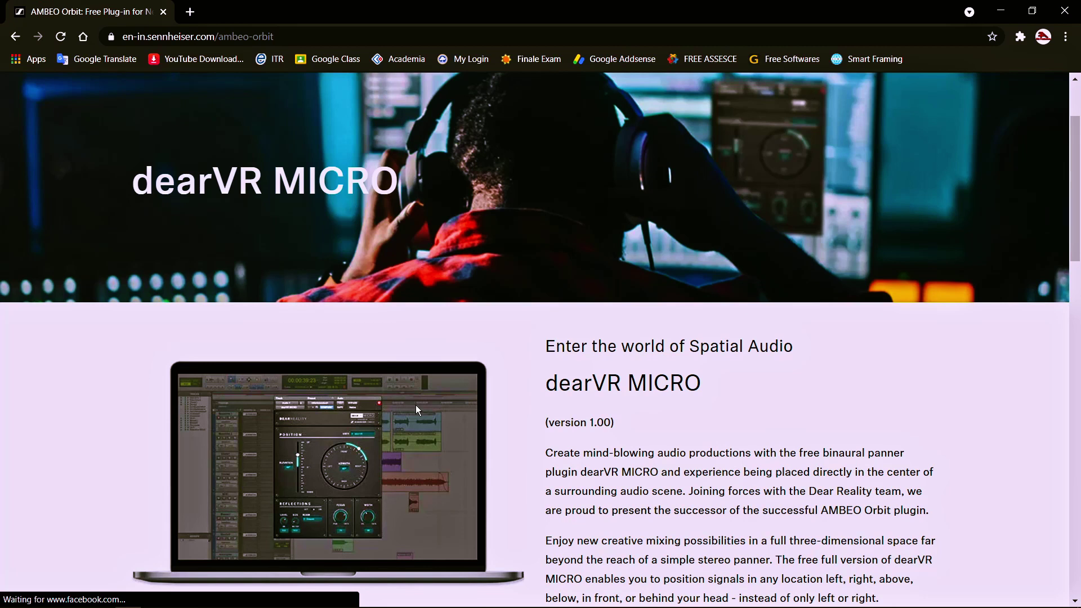
{"action": "scroll", "coordinate": [415, 404], "scroll_direction": "down", "scroll_amount": 14}
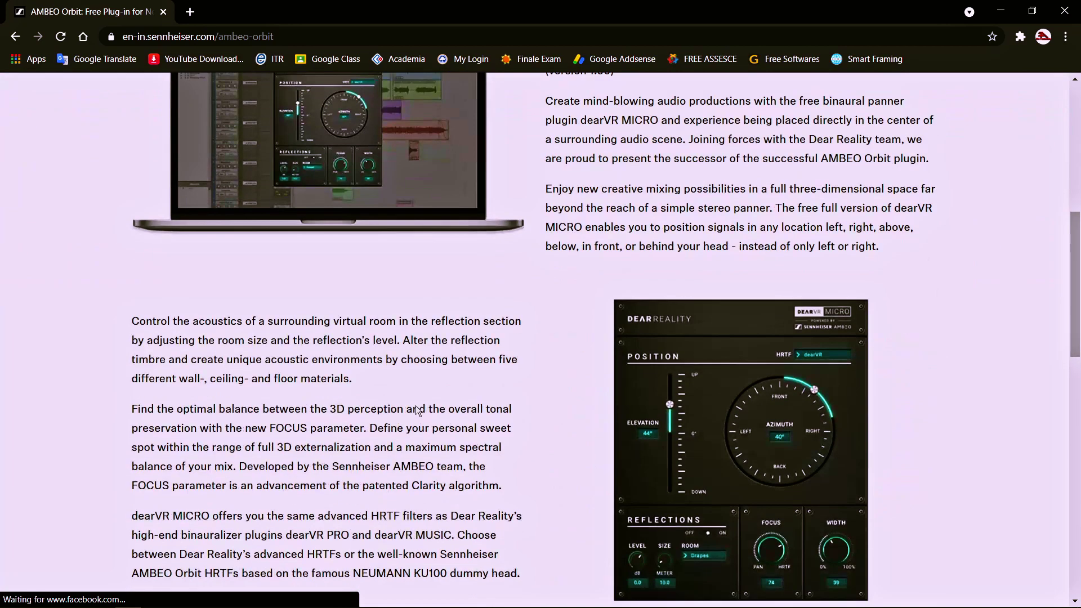
{"action": "scroll", "coordinate": [416, 411], "scroll_direction": "down", "scroll_amount": 3}
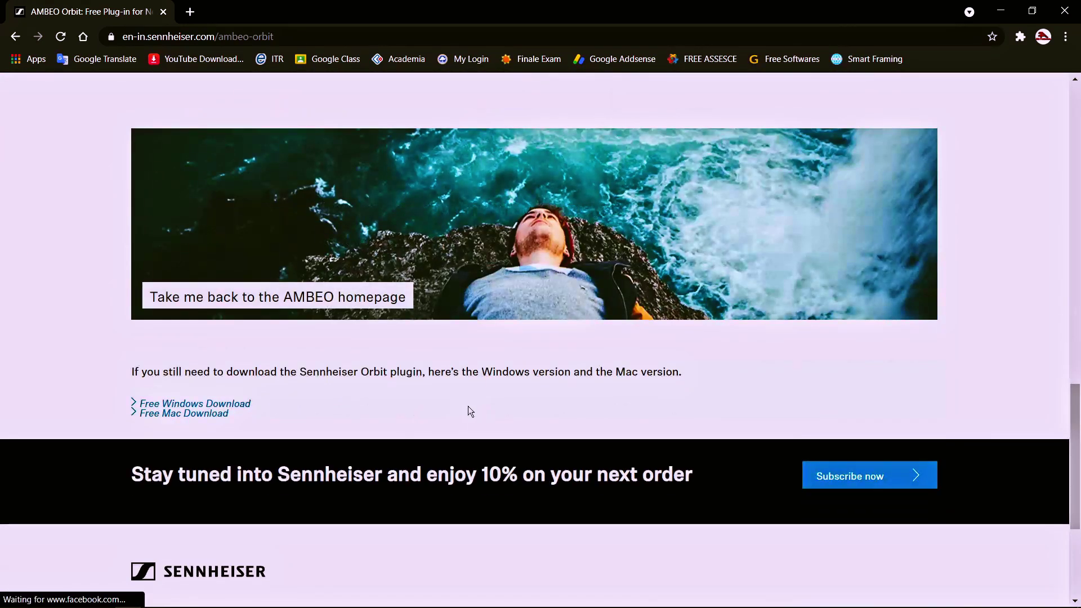
{"action": "left_click", "coordinate": [223, 423]}
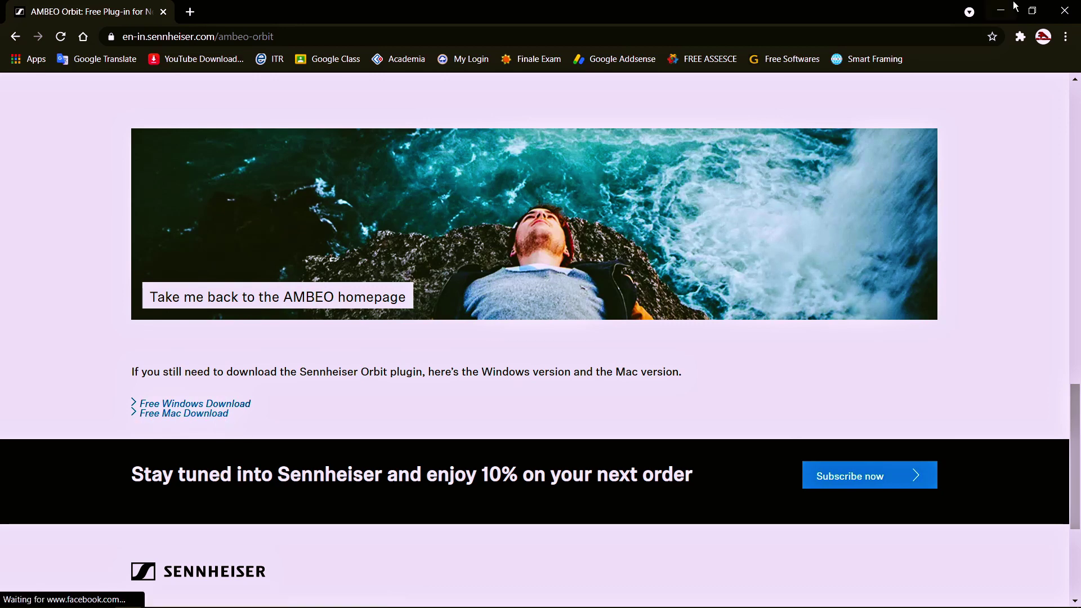
{"action": "left_click", "coordinate": [1000, 12]}
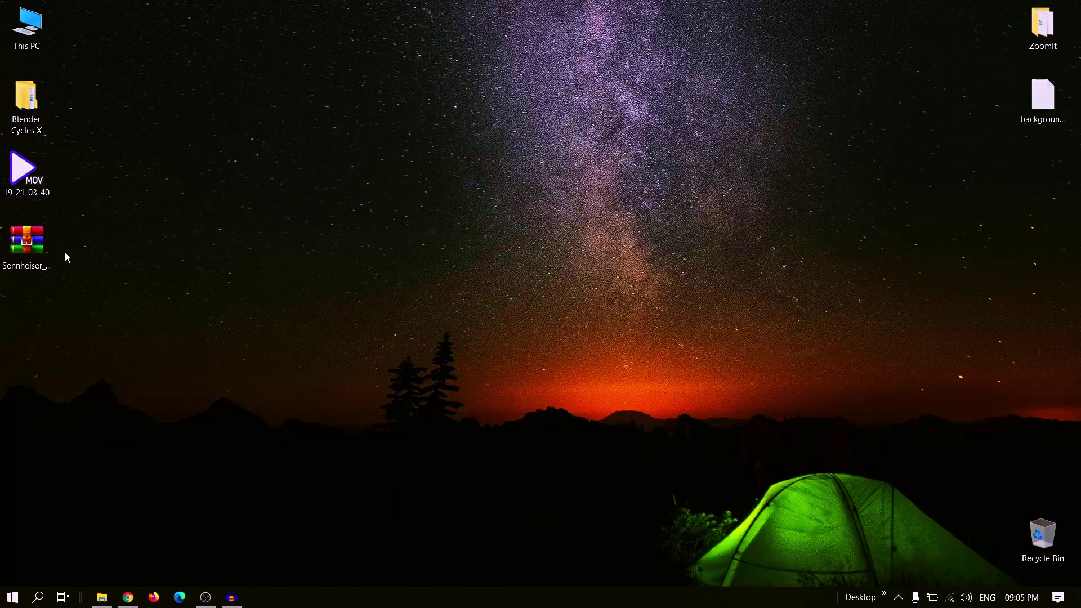
Move the Sennheiser_AMBEO_Orbit_1.0.1_WIN archive to a free spot on the desktop and extract it into a folder of the same name.
{"action": "left_click_drag", "start_coordinate": [48, 247], "coordinate": [314, 181]}
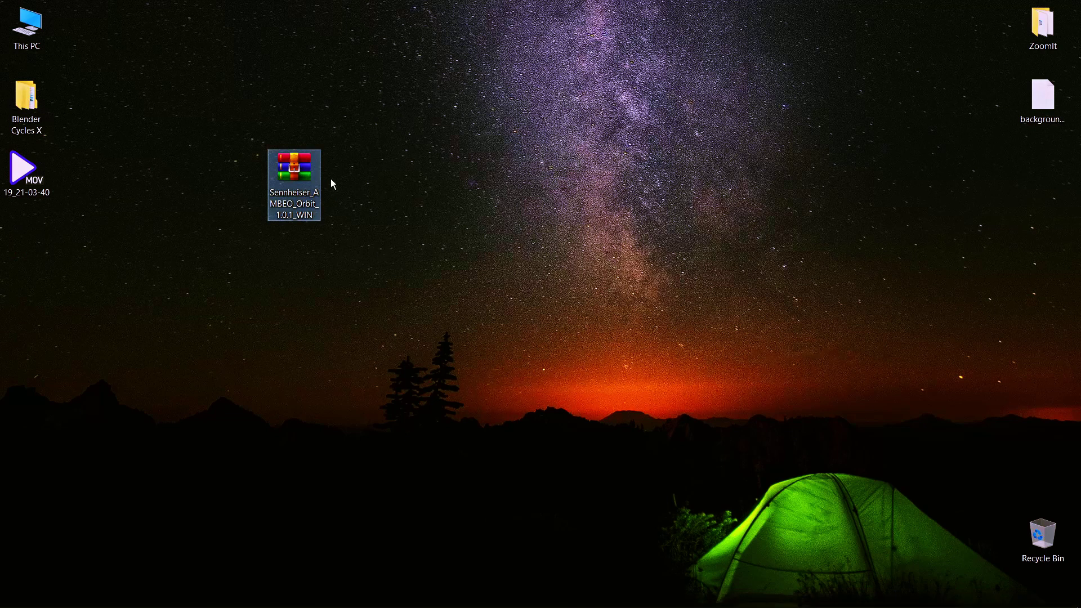
{"action": "left_click_drag", "start_coordinate": [374, 130], "coordinate": [268, 273]}
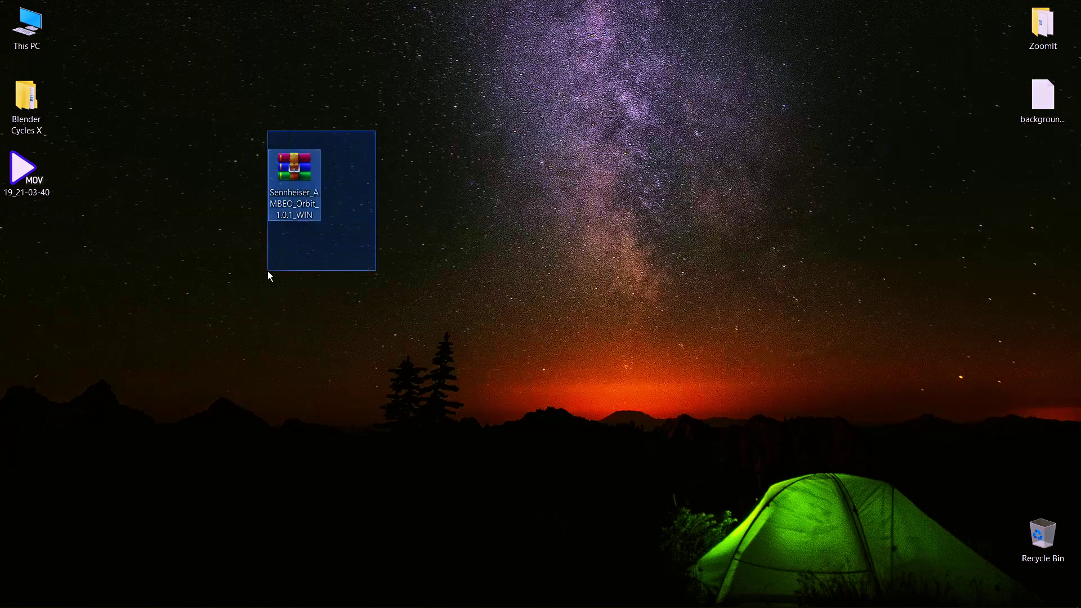
{"action": "right_click", "coordinate": [296, 166]}
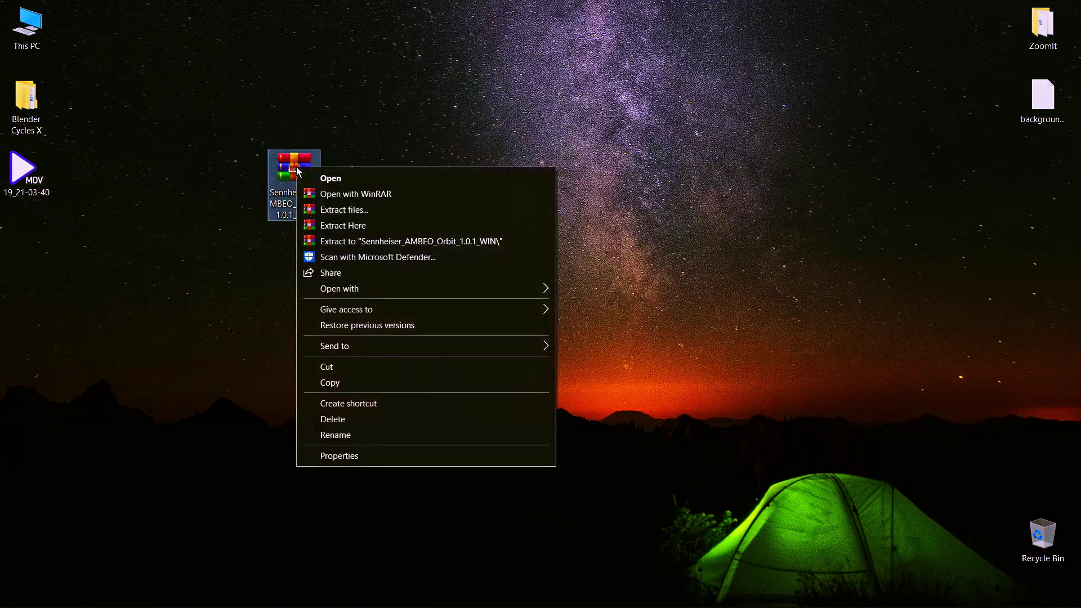
{"action": "left_click", "coordinate": [398, 242]}
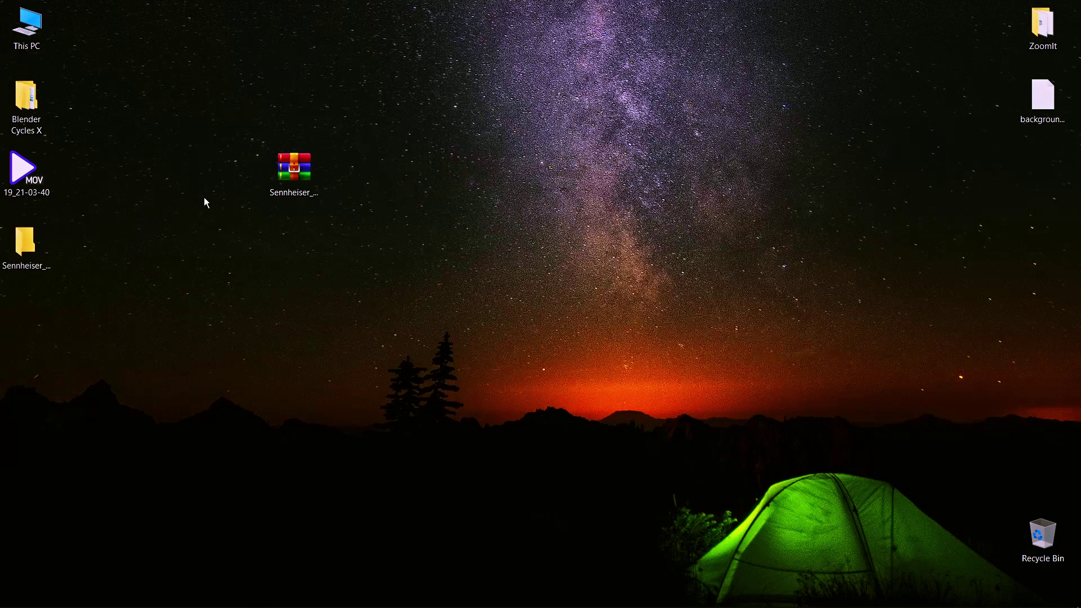
Open the extracted Sennheiser_AMBEO_Orbit_1.0.1_WIN folder and launch the "Install Sennheiser AMBEO Orbit 1.0.1" application.
{"action": "double_click", "coordinate": [34, 250]}
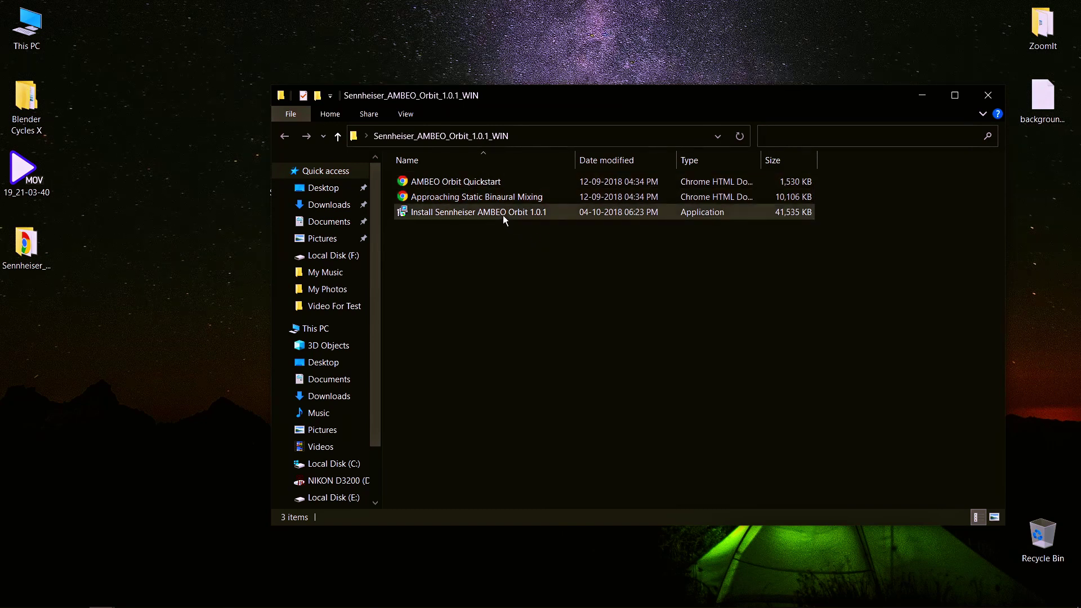
{"action": "mouse_move", "coordinate": [504, 219]}
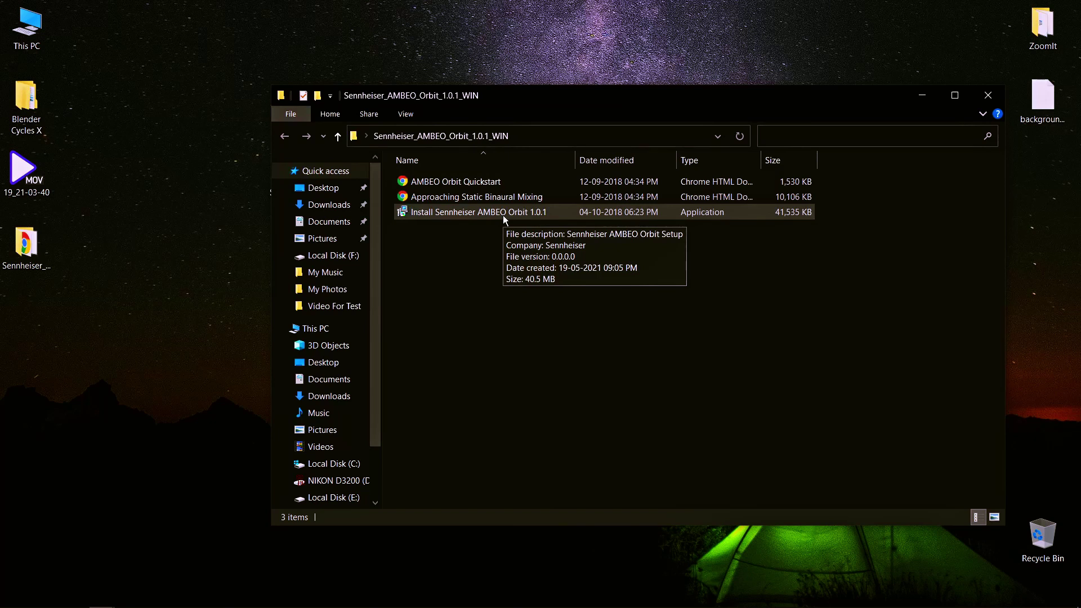
{"action": "right_click", "coordinate": [502, 215]}
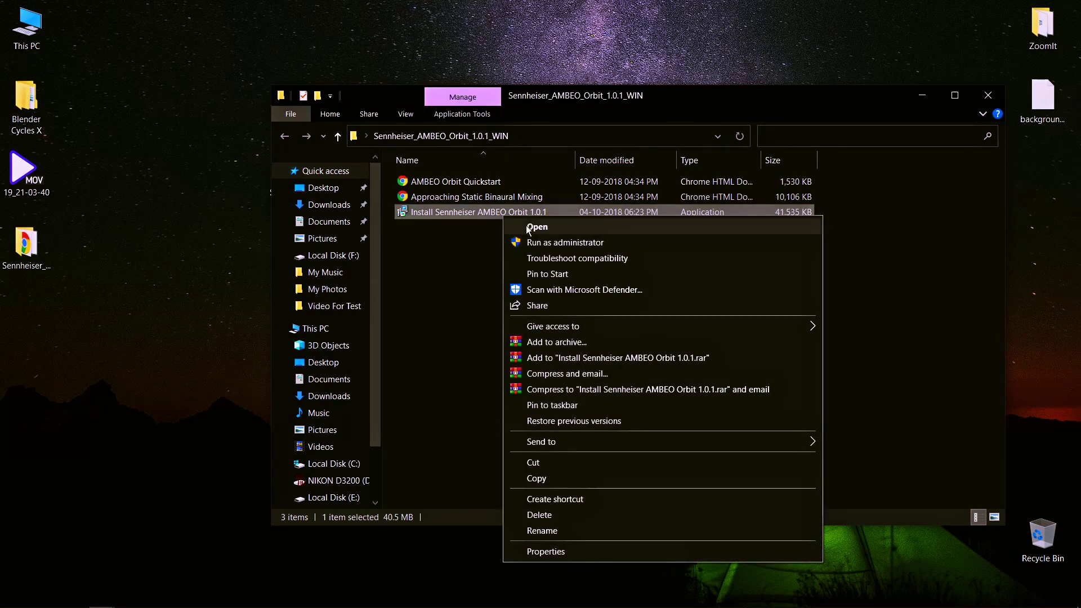
{"action": "left_click", "coordinate": [529, 226]}
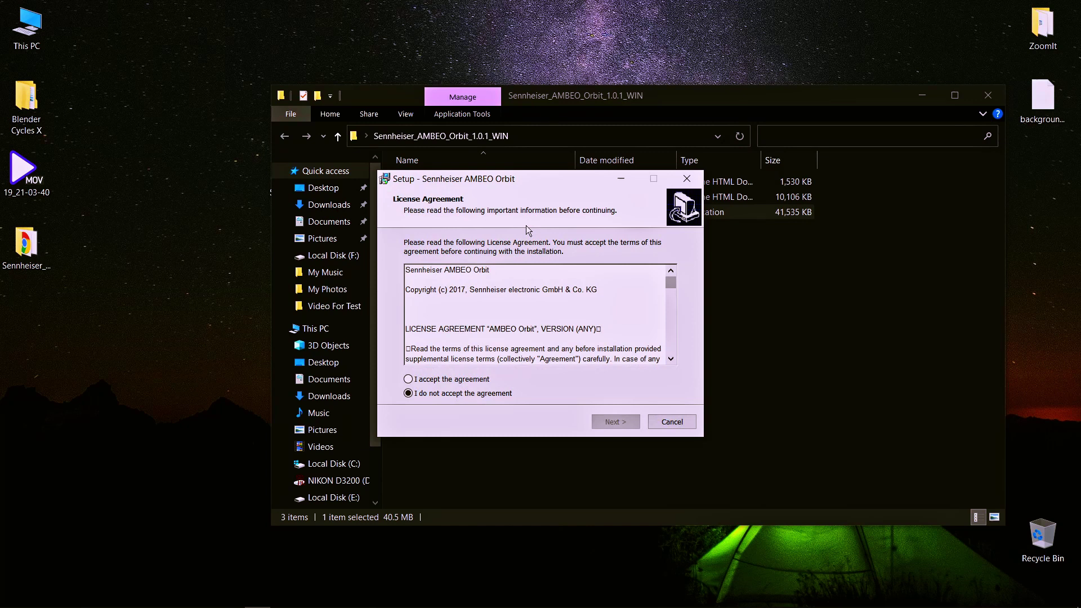
Accept the licence agreement and keep the default 32-bit and 64-bit VST2 plugin folders under Steinberg\VSTPlugins.
{"action": "left_click", "coordinate": [461, 381]}
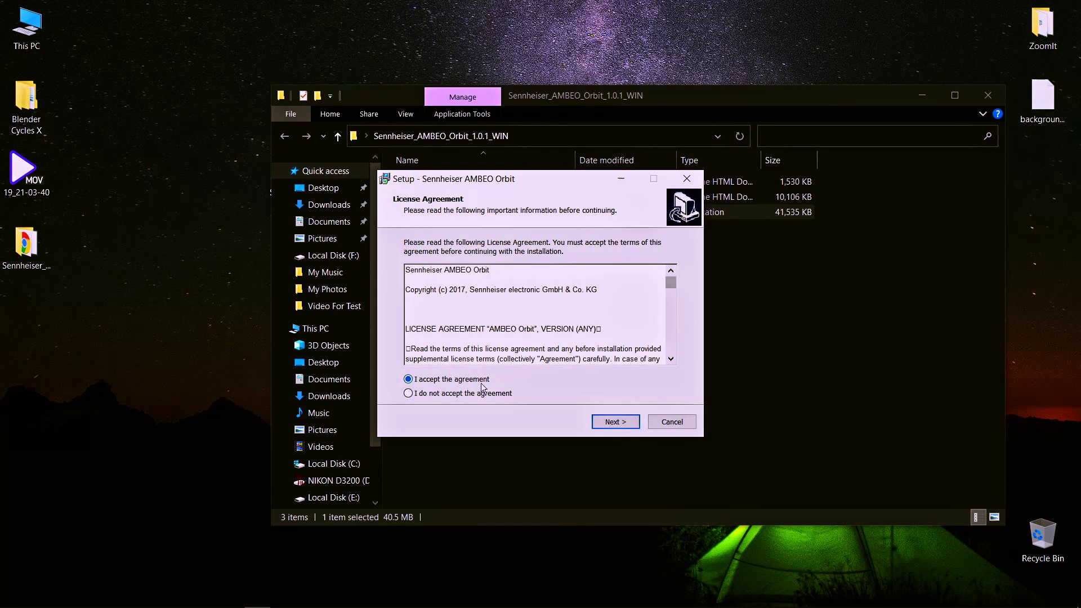
{"action": "left_click", "coordinate": [611, 422]}
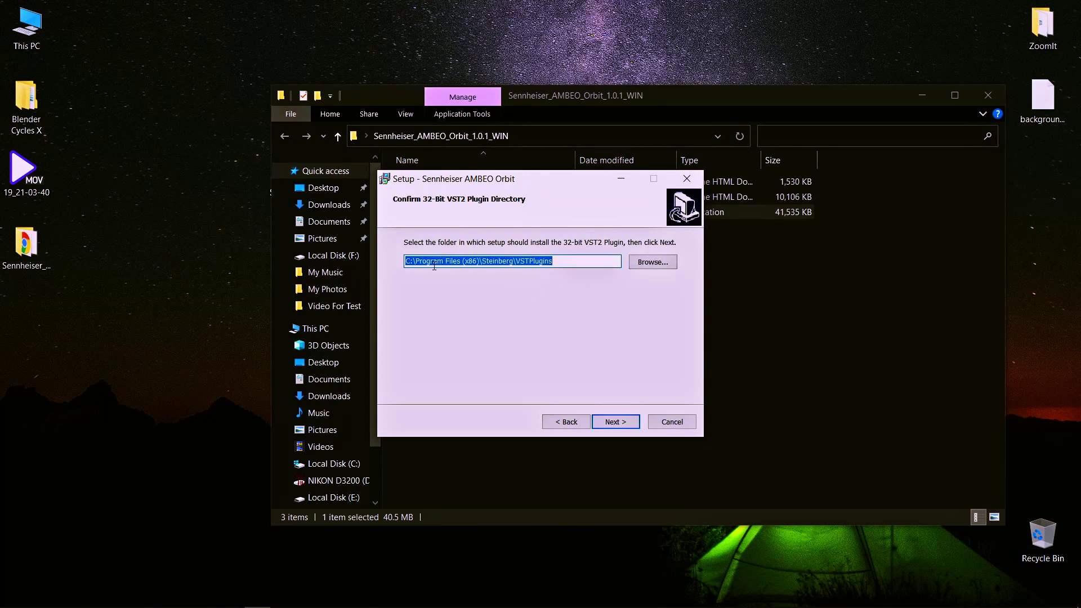
{"action": "left_click", "coordinate": [556, 263]}
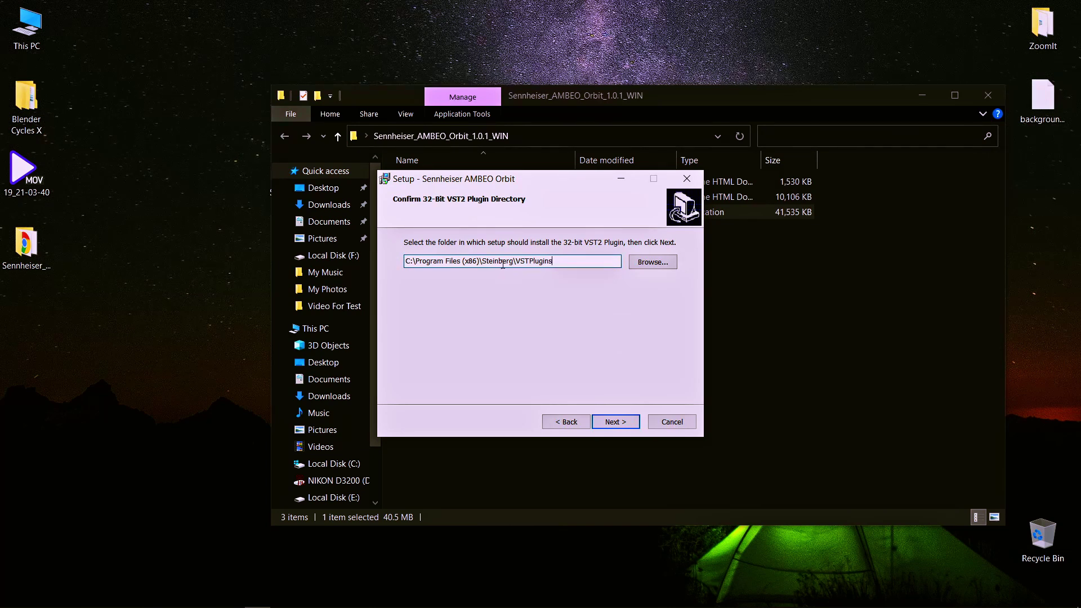
{"action": "left_click_drag", "start_coordinate": [564, 261], "coordinate": [388, 264]}
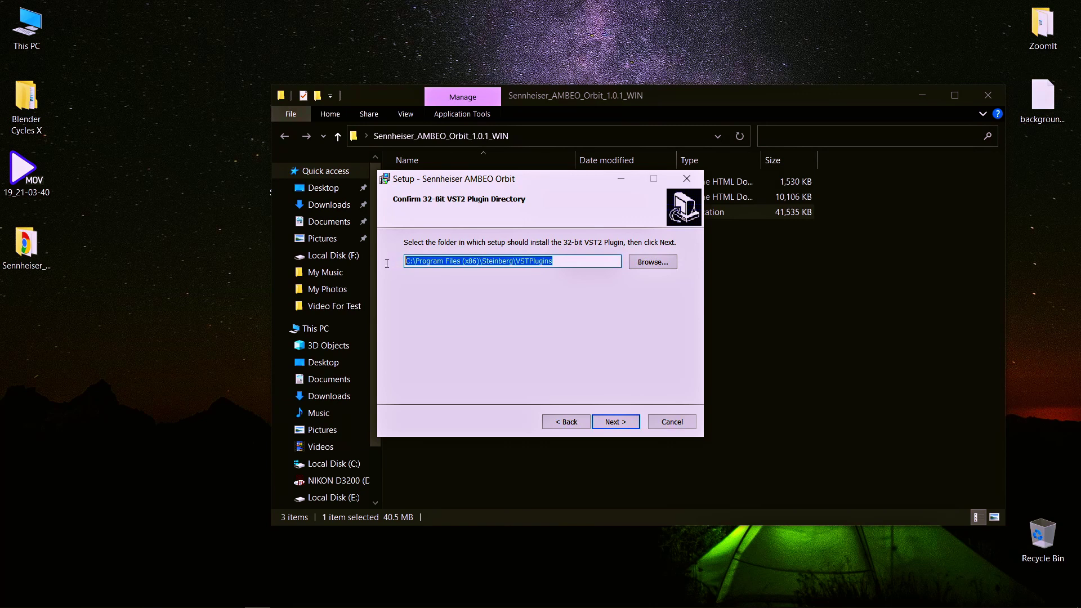
{"action": "left_click", "coordinate": [622, 421]}
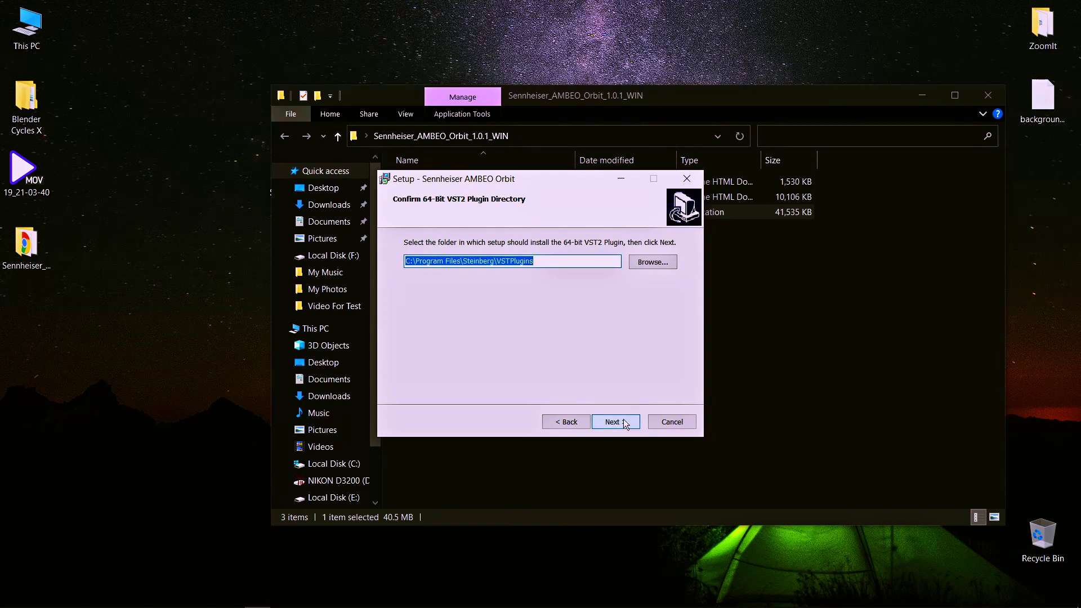
{"action": "left_click", "coordinate": [624, 421]}
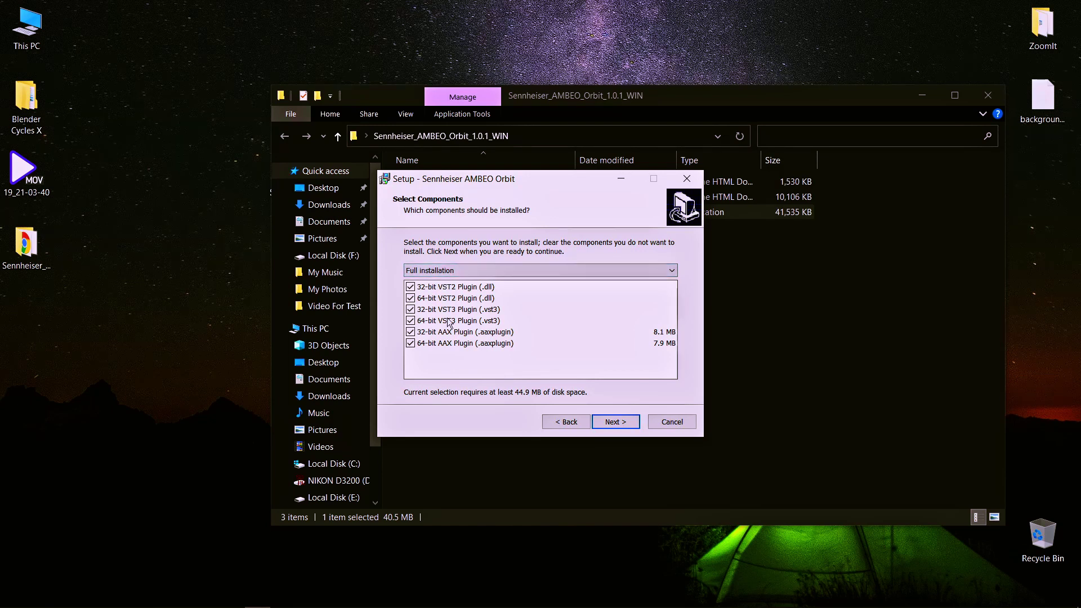
Run the Full installation with all VST2, VST3 and AAX components selected, and finish the setup wizard.
{"action": "left_click", "coordinate": [616, 422]}
{"action": "left_click", "coordinate": [619, 424]}
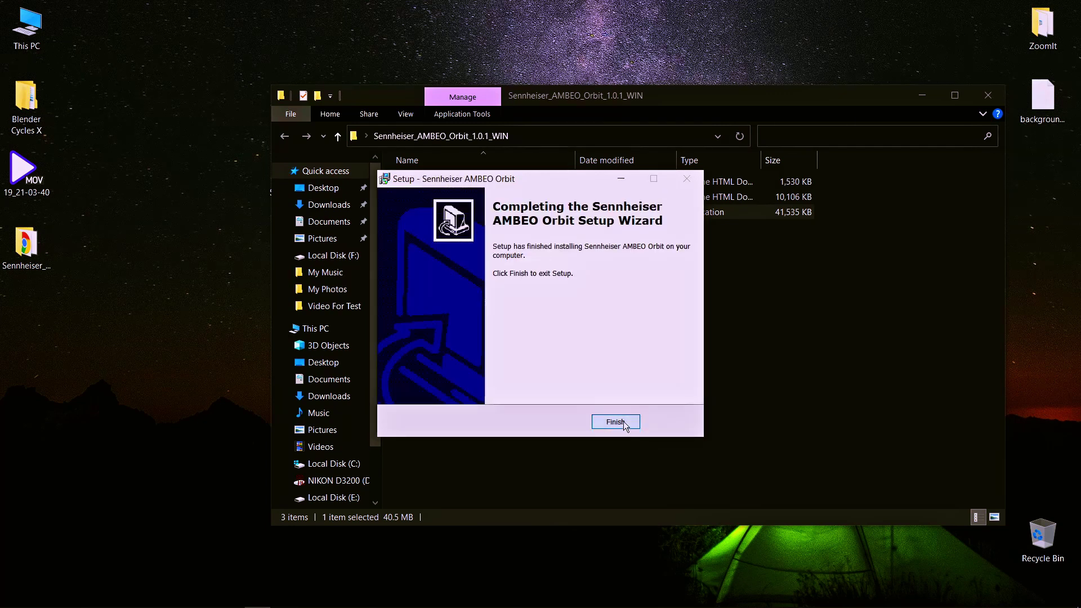
{"action": "left_click", "coordinate": [615, 422]}
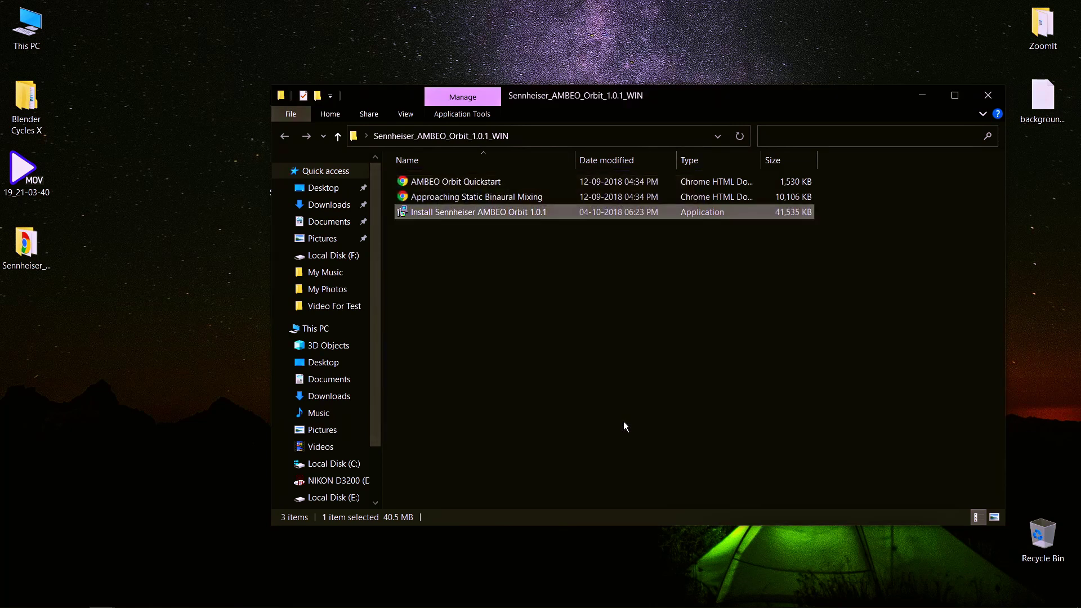
Open the 32-bit plugin folder C:\Program Files (x86)\Steinberg\VSTPlugins in a new File Explorer window.
{"action": "double_click", "coordinate": [42, 24]}
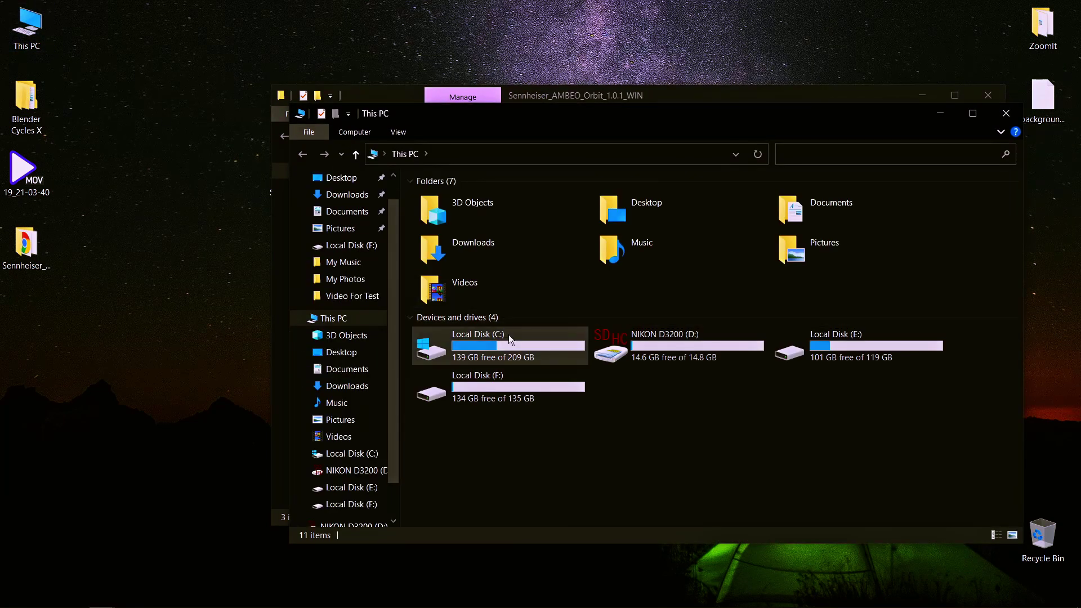
{"action": "double_click", "coordinate": [508, 336]}
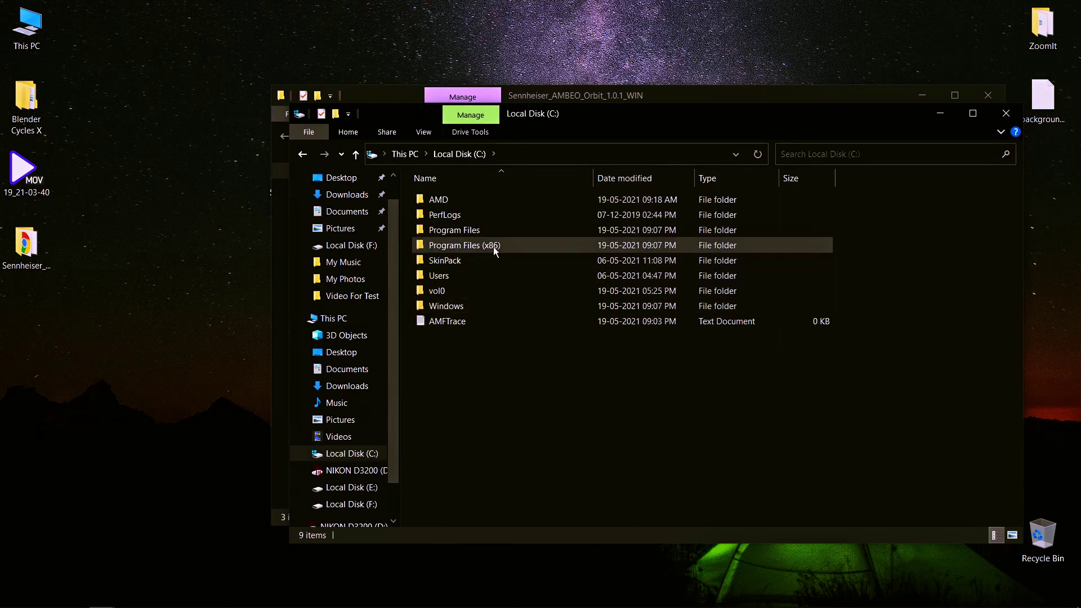
{"action": "double_click", "coordinate": [493, 245]}
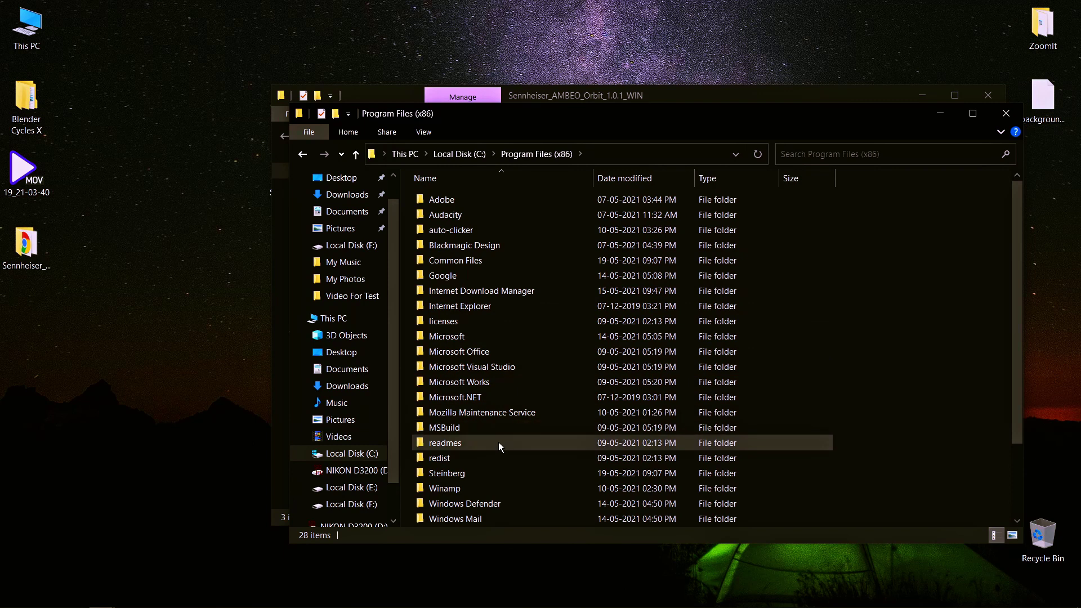
{"action": "double_click", "coordinate": [482, 478]}
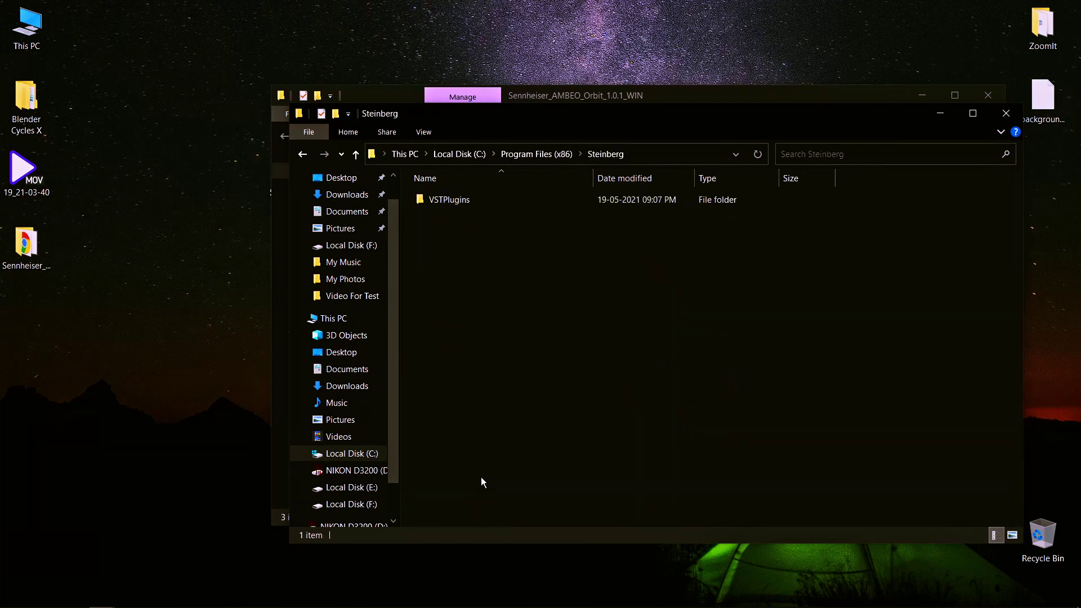
{"action": "double_click", "coordinate": [467, 205]}
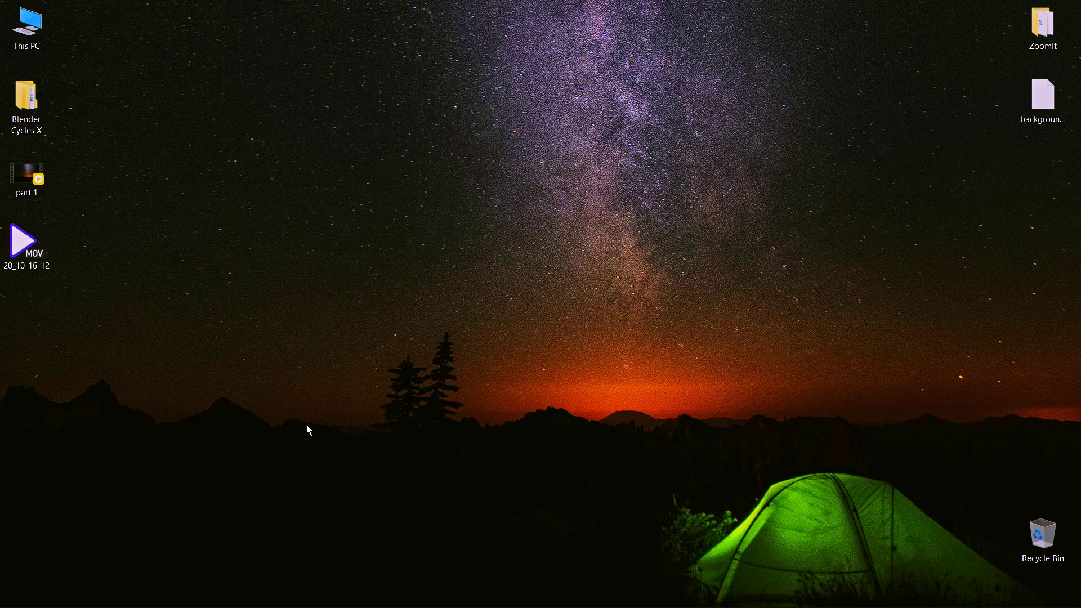
Switch to Audacity with an empty project.
{"action": "left_click", "coordinate": [205, 597]}
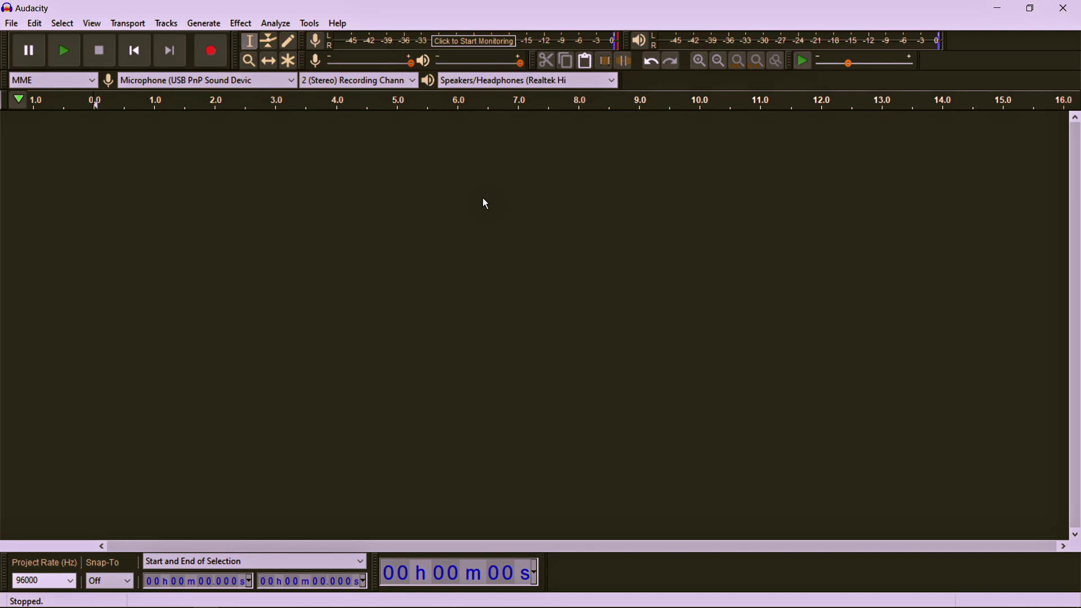
Enable the AMBEO Orbit VST effect in the plug-in manager and check for it in the effects list.
{"action": "left_click", "coordinate": [242, 24]}
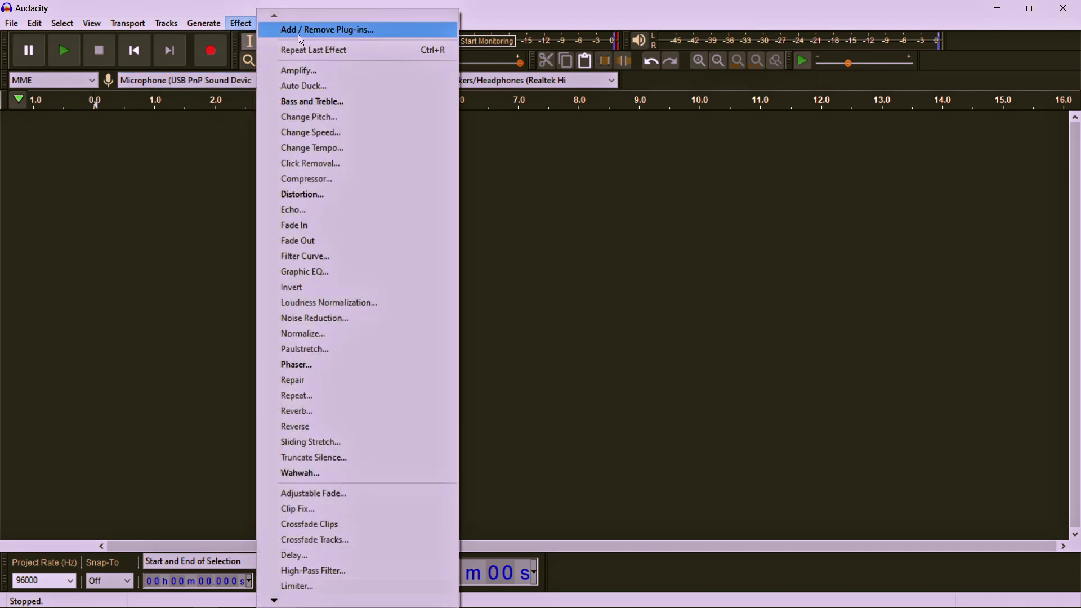
{"action": "left_click", "coordinate": [351, 34]}
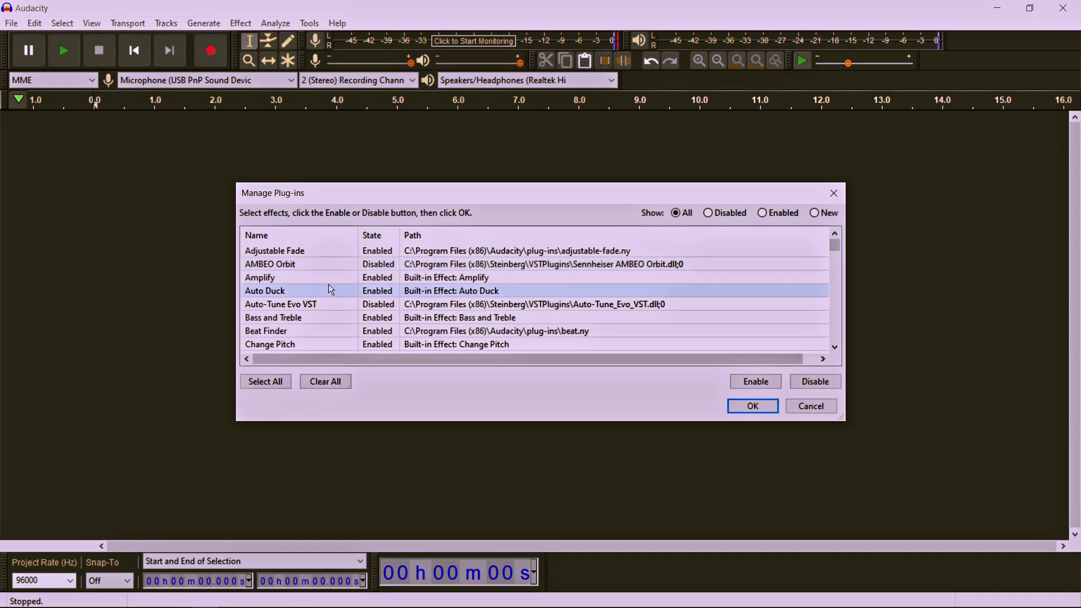
{"action": "left_click", "coordinate": [293, 269]}
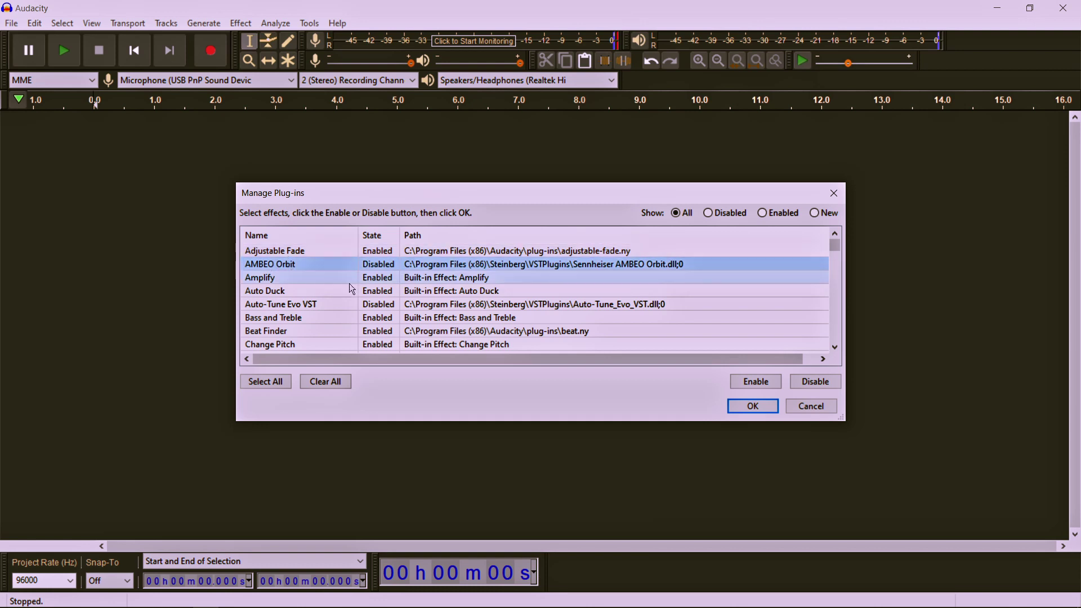
{"action": "left_click", "coordinate": [758, 385]}
{"action": "left_click", "coordinate": [752, 407]}
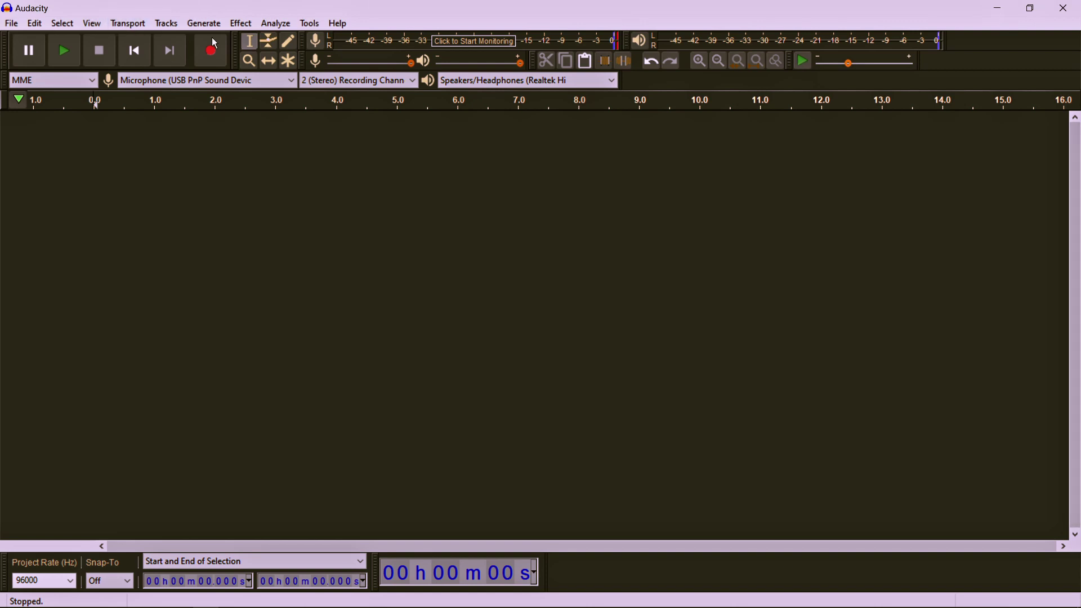
{"action": "left_click", "coordinate": [243, 24]}
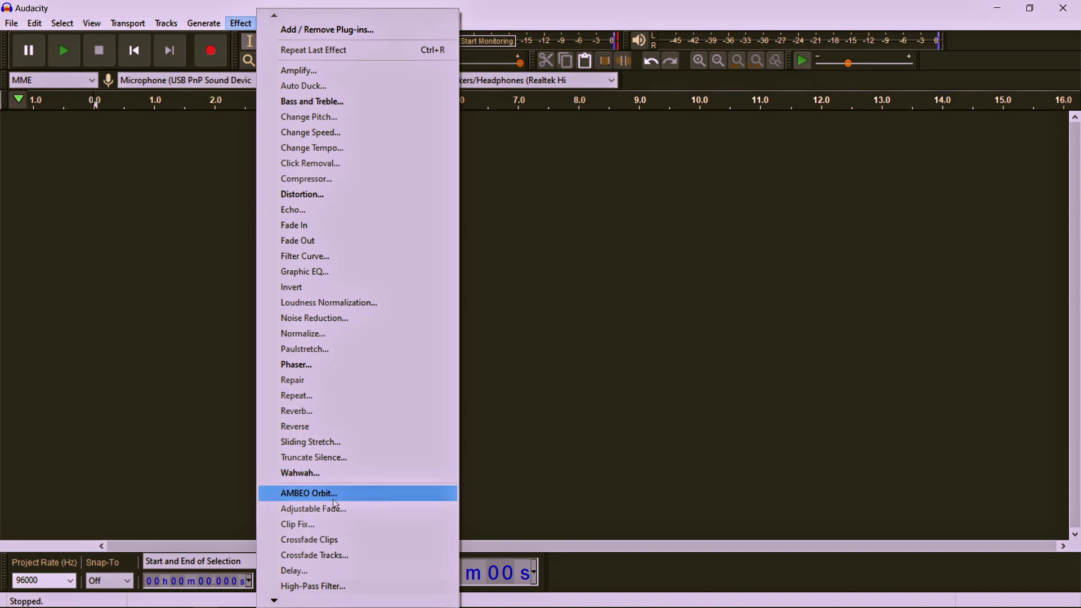
{"action": "left_click", "coordinate": [623, 421]}
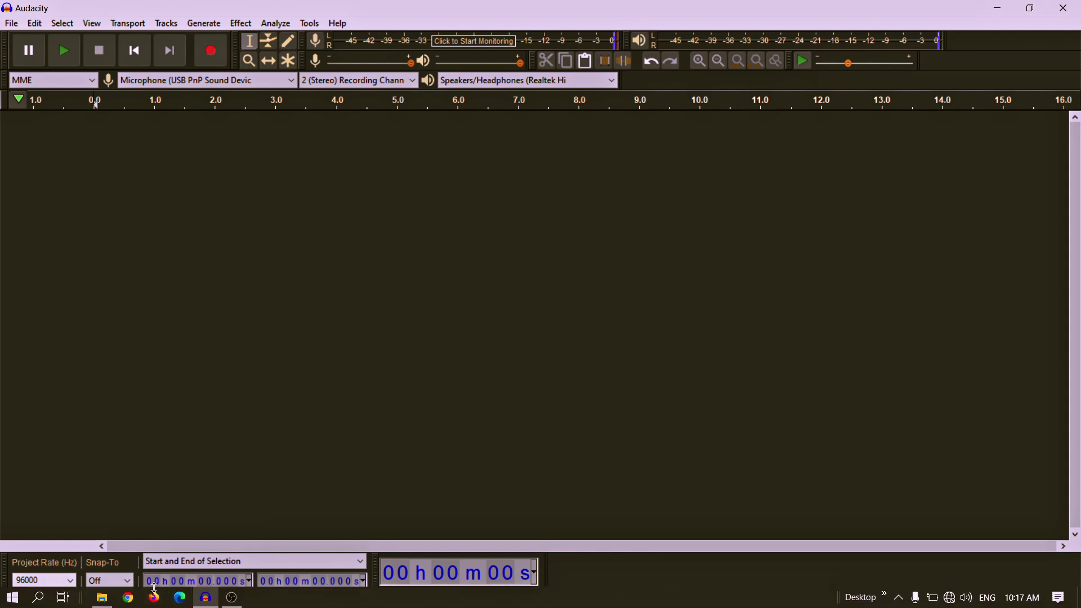
Import the Sonora music file from the Background Sound folder in File Explorer into the empty Audacity project.
{"action": "left_click", "coordinate": [101, 597]}
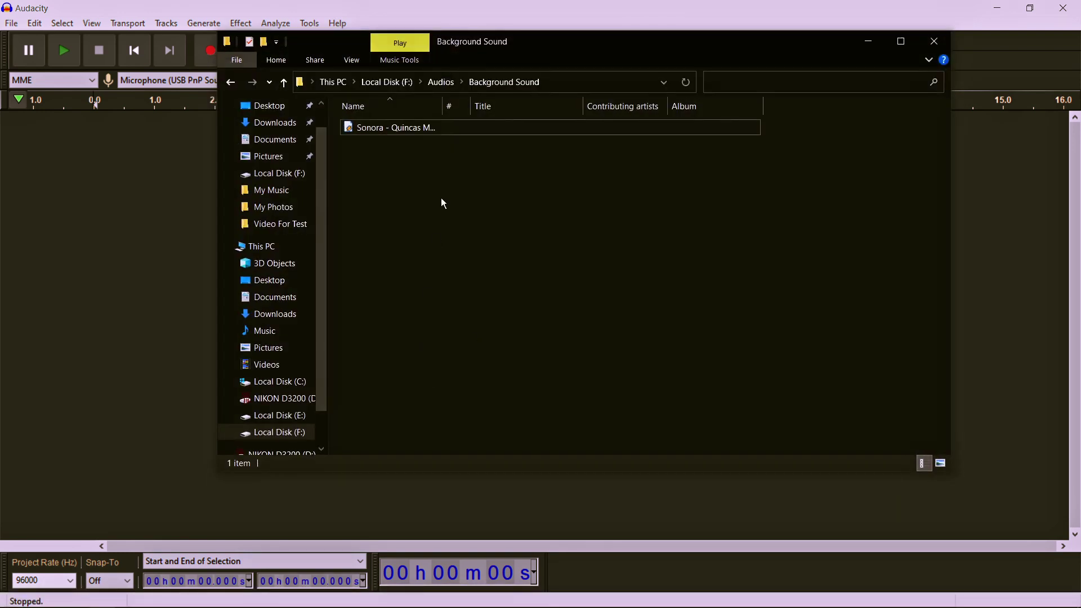
{"action": "left_click_drag", "start_coordinate": [407, 127], "coordinate": [120, 228]}
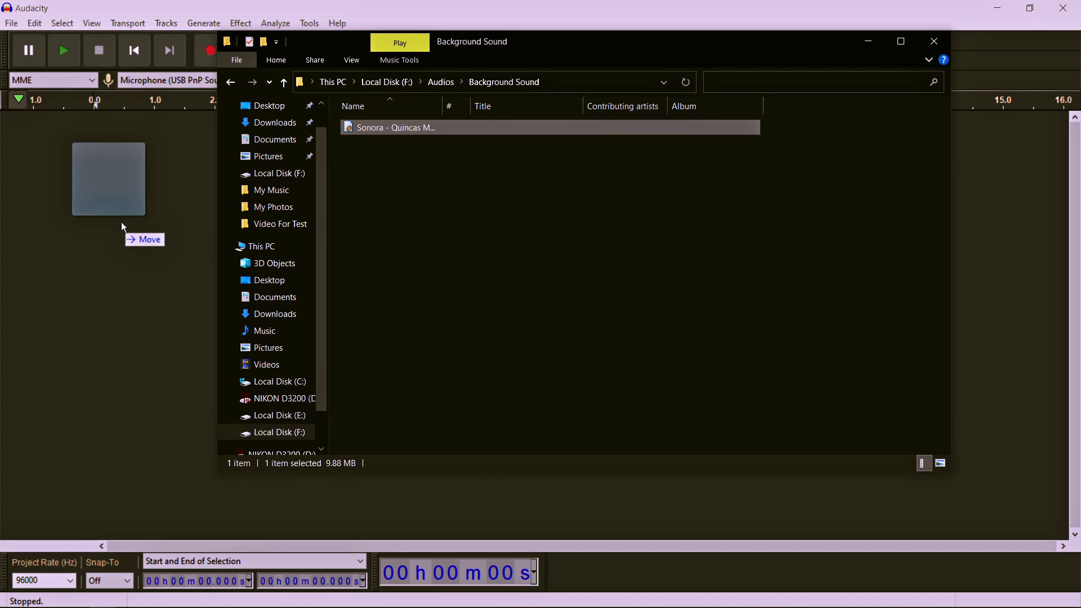
{"action": "left_click_drag", "start_coordinate": [121, 223], "coordinate": [121, 224]}
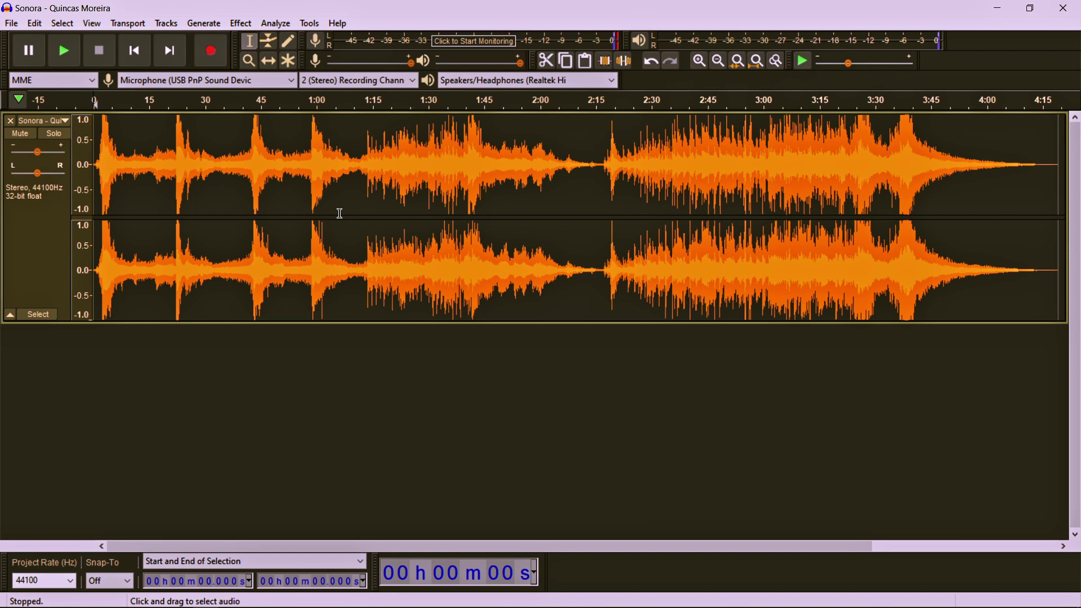
Listen to the unprocessed music from the beginning and from about 1:15, and stop playback.
{"action": "left_click", "coordinate": [69, 61]}
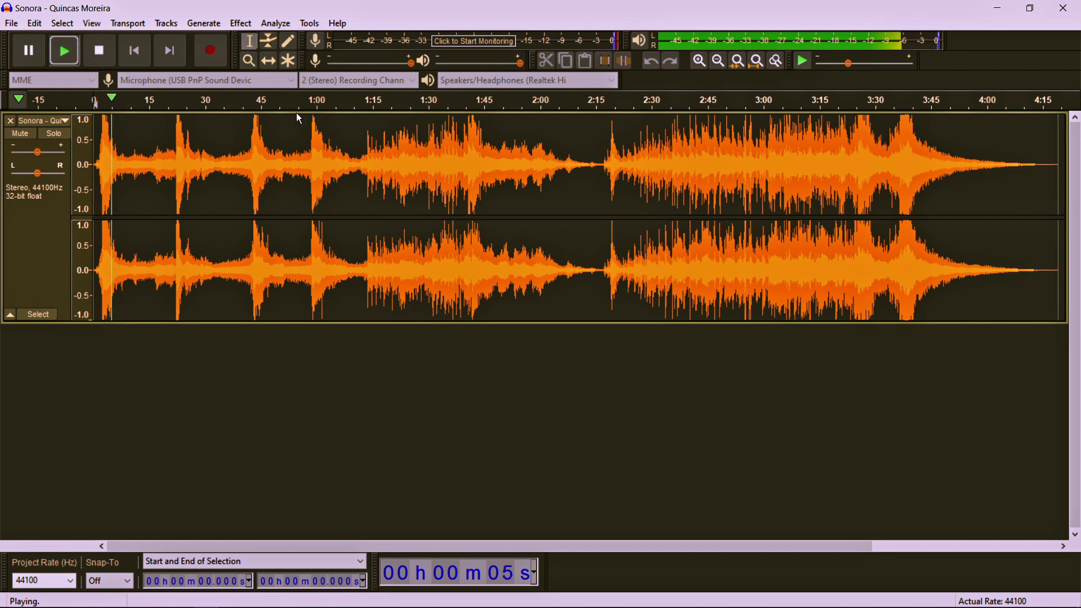
{"action": "left_click", "coordinate": [370, 102]}
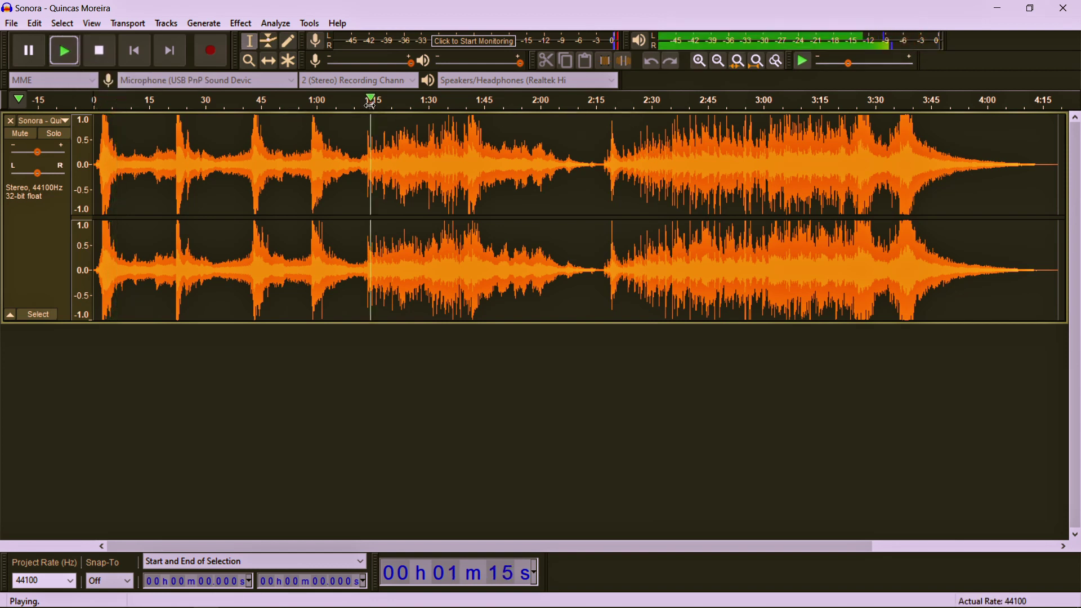
{"action": "left_click", "coordinate": [106, 61]}
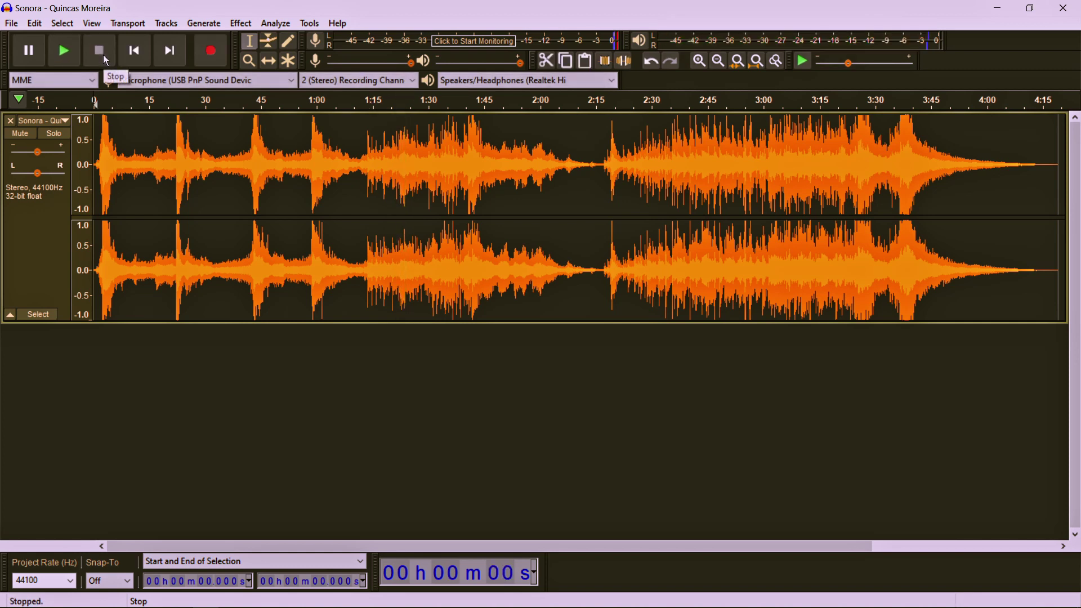
Select the whole Sonora track, open the AMBEO Orbit effect on it and move its window off the first half of the waveform.
{"action": "left_click", "coordinate": [51, 239]}
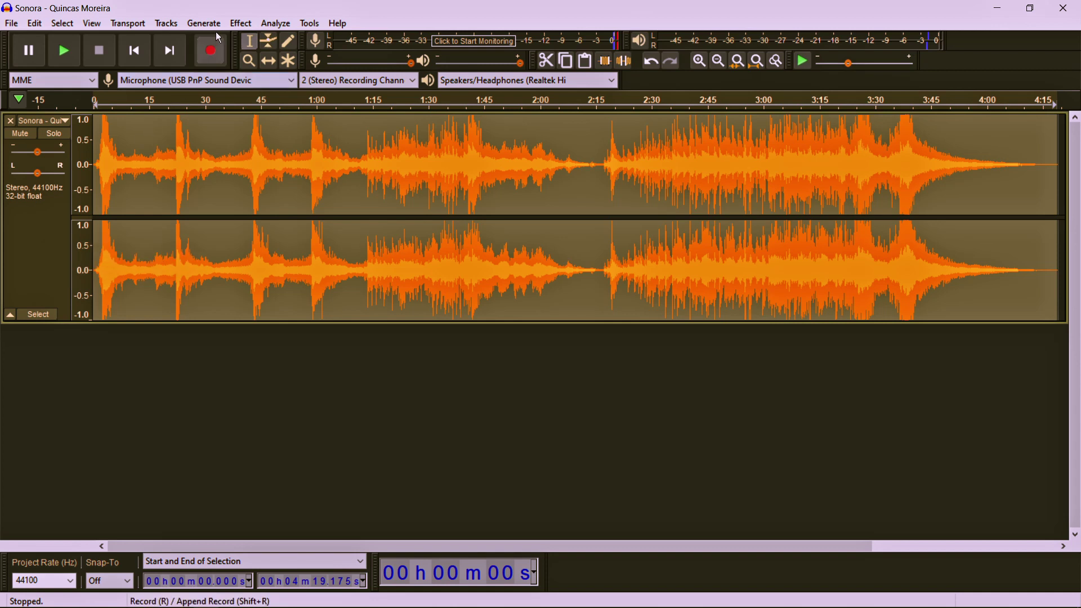
{"action": "left_click", "coordinate": [238, 24]}
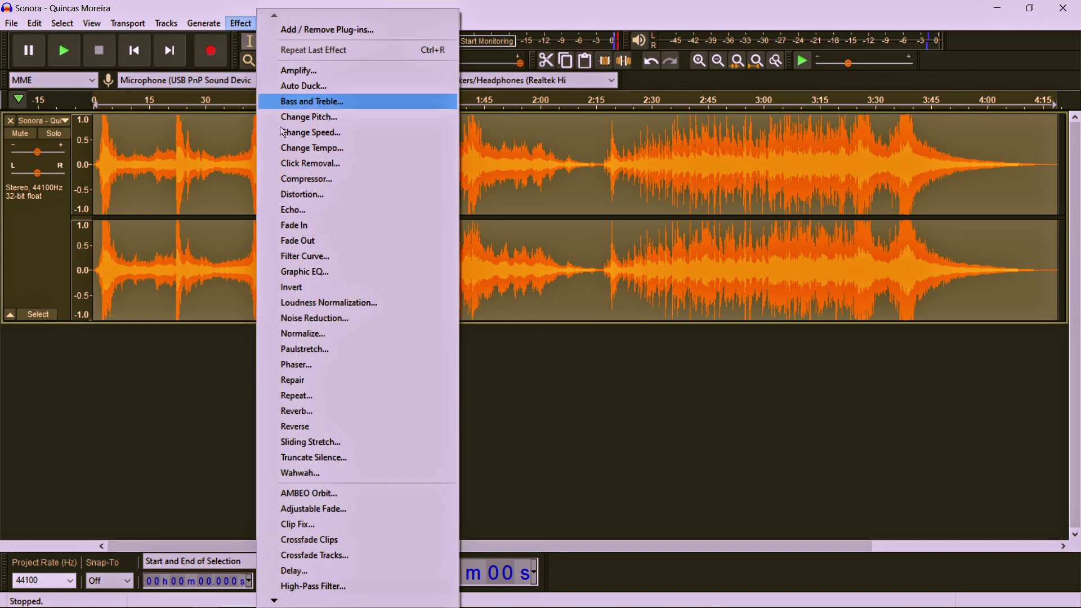
{"action": "left_click", "coordinate": [319, 498]}
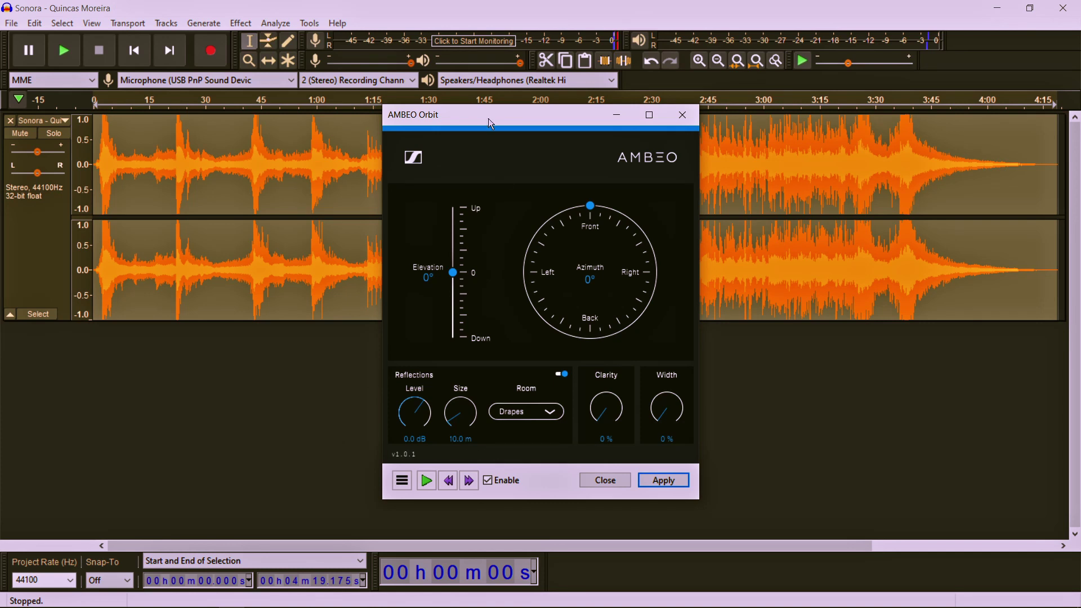
{"action": "left_click_drag", "start_coordinate": [488, 115], "coordinate": [667, 64]}
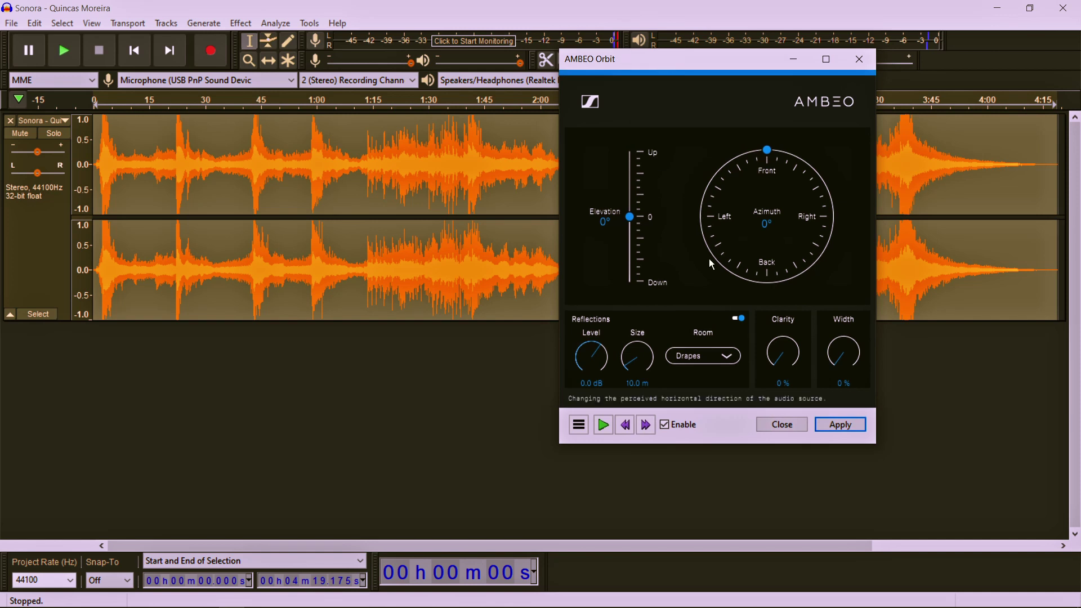
Set the AMBEO Orbit azimuth to about -77° and disable the room reflections.
{"action": "left_click_drag", "start_coordinate": [775, 158], "coordinate": [703, 194]}
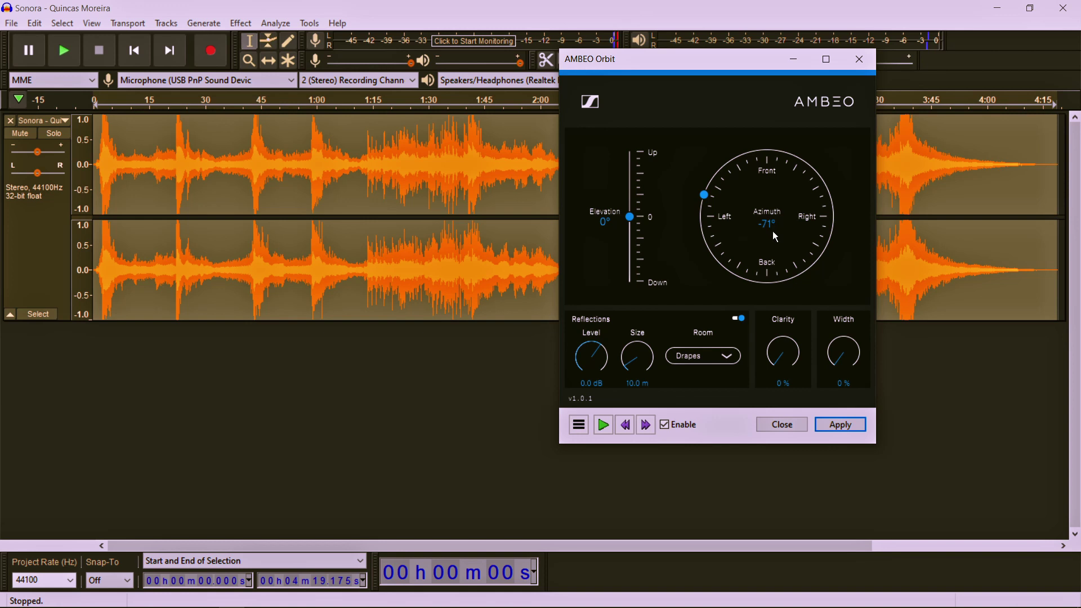
{"action": "left_click_drag", "start_coordinate": [704, 195], "coordinate": [717, 220]}
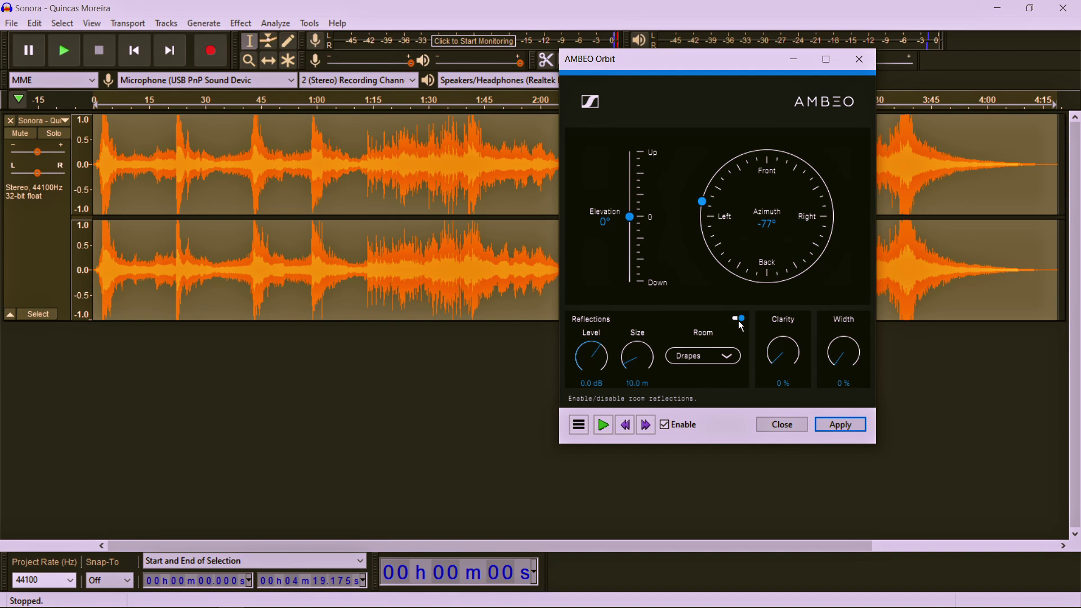
{"action": "left_click", "coordinate": [738, 320]}
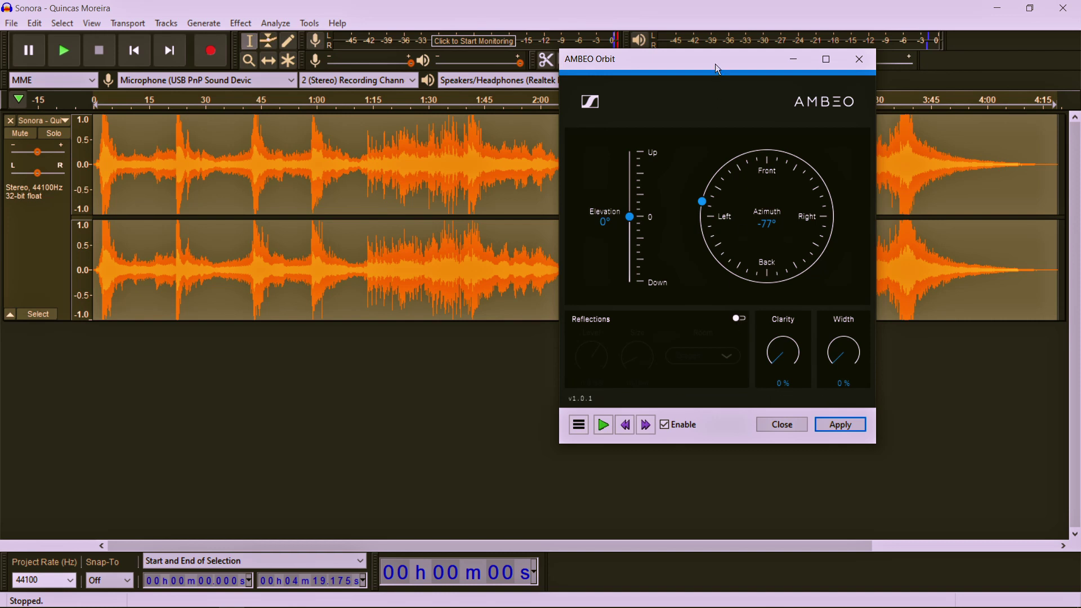
Play the track from about 1:12 while setting the azimuth to -45° and the clarity to 100 %.
{"action": "left_click_drag", "start_coordinate": [717, 57], "coordinate": [755, 64]}
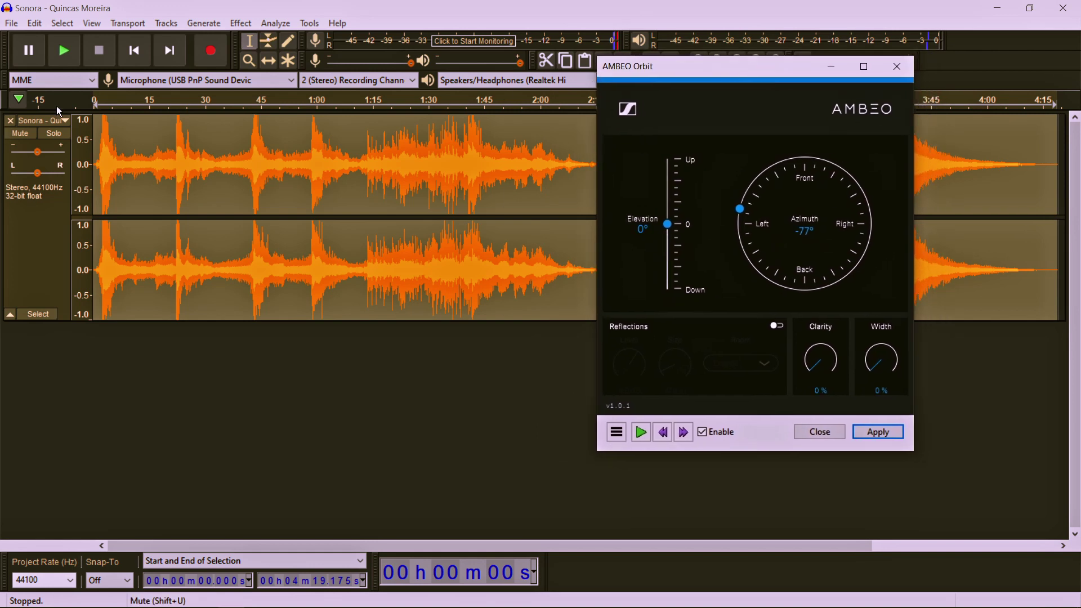
{"action": "left_click", "coordinate": [362, 106]}
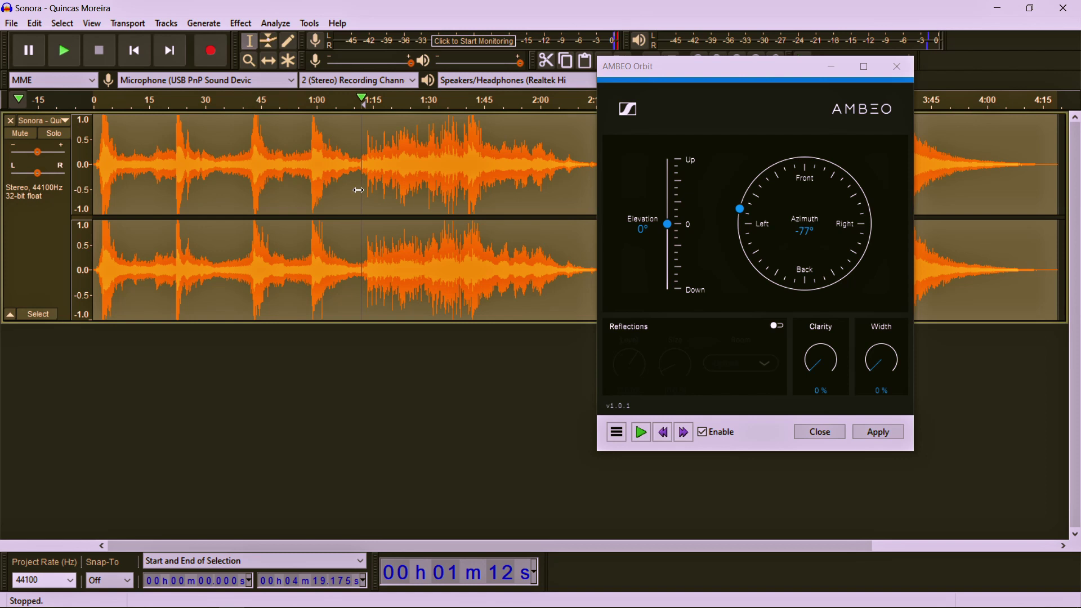
{"action": "left_click", "coordinate": [65, 55]}
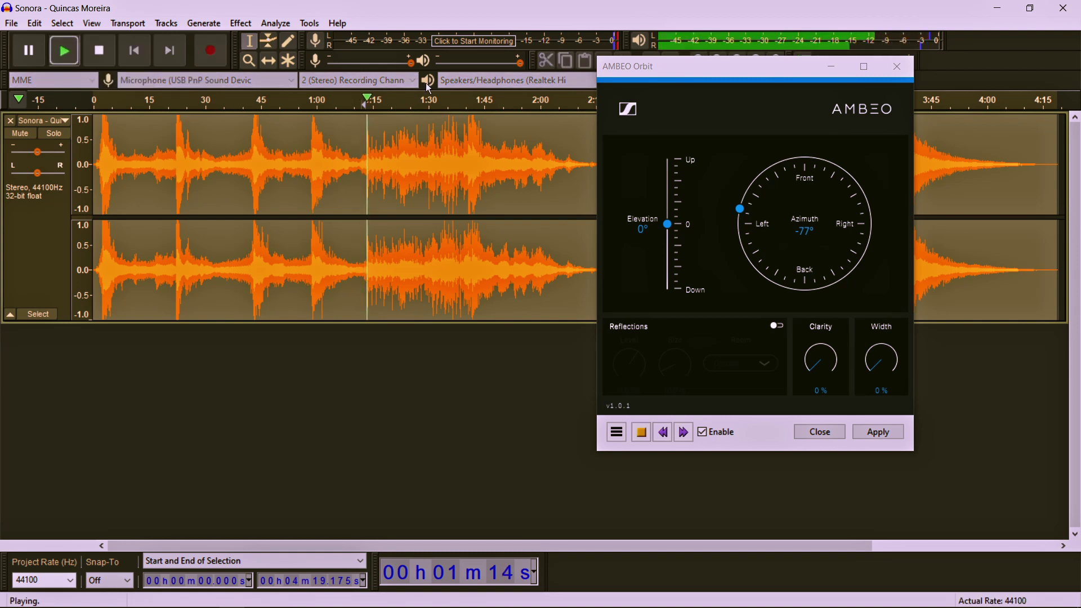
{"action": "left_click_drag", "start_coordinate": [741, 211], "coordinate": [757, 177]}
{"action": "left_click_drag", "start_coordinate": [820, 360], "coordinate": [836, 203]}
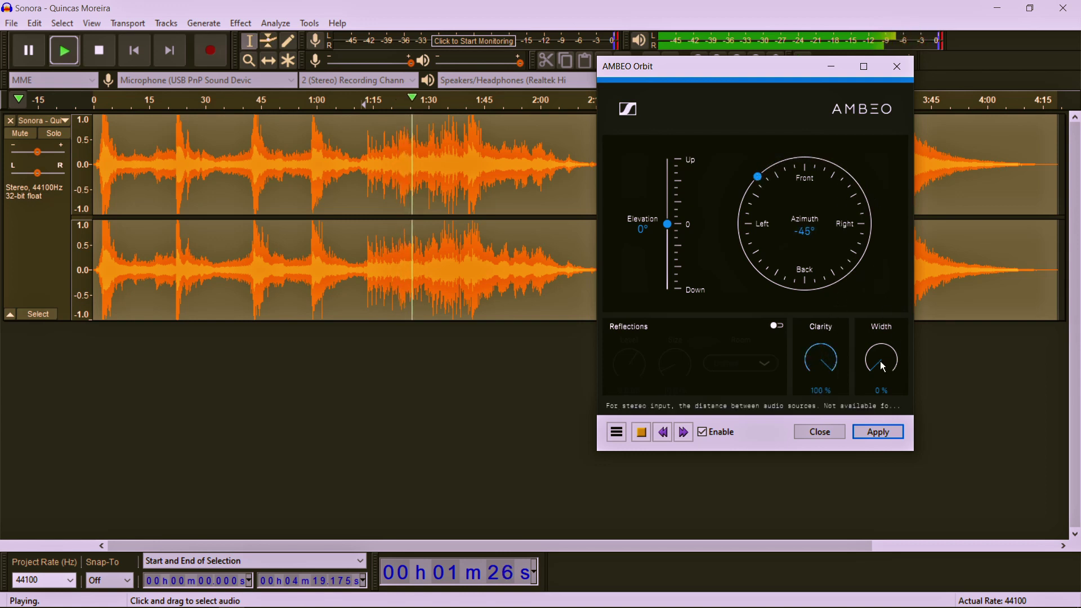
Leave the width at 0 %, set the azimuth to -90° while listening, and stop playback.
{"action": "mouse_move", "coordinate": [882, 367]}
{"action": "left_mouse_down"}
{"action": "mouse_move", "coordinate": [879, 316]}
{"action": "mouse_move", "coordinate": [883, 386]}
{"action": "left_mouse_up"}
{"action": "left_click_drag", "start_coordinate": [758, 177], "coordinate": [734, 225]}
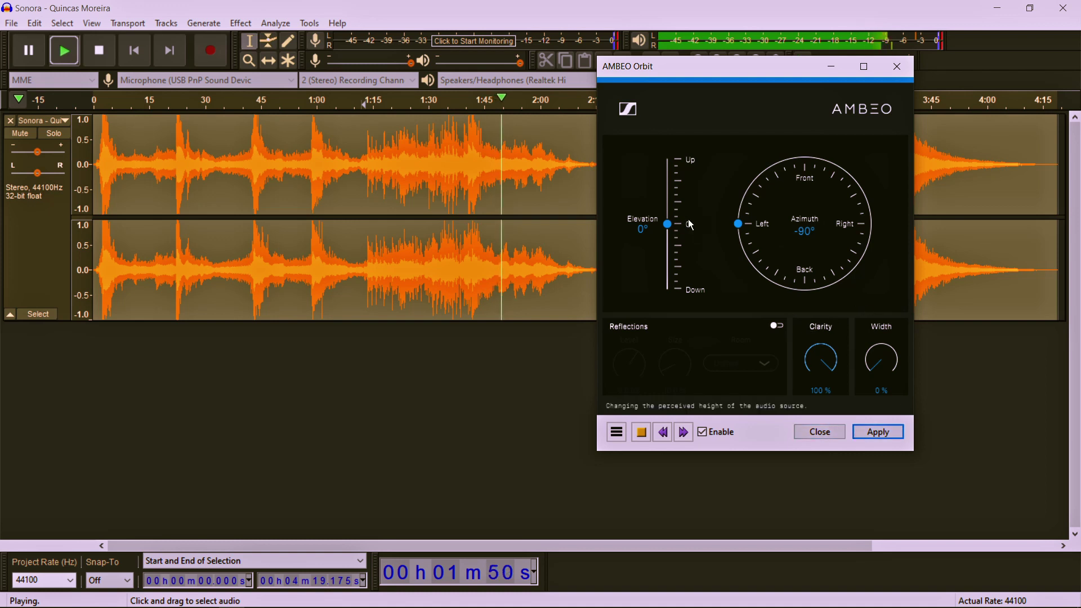
{"action": "left_click", "coordinate": [100, 51]}
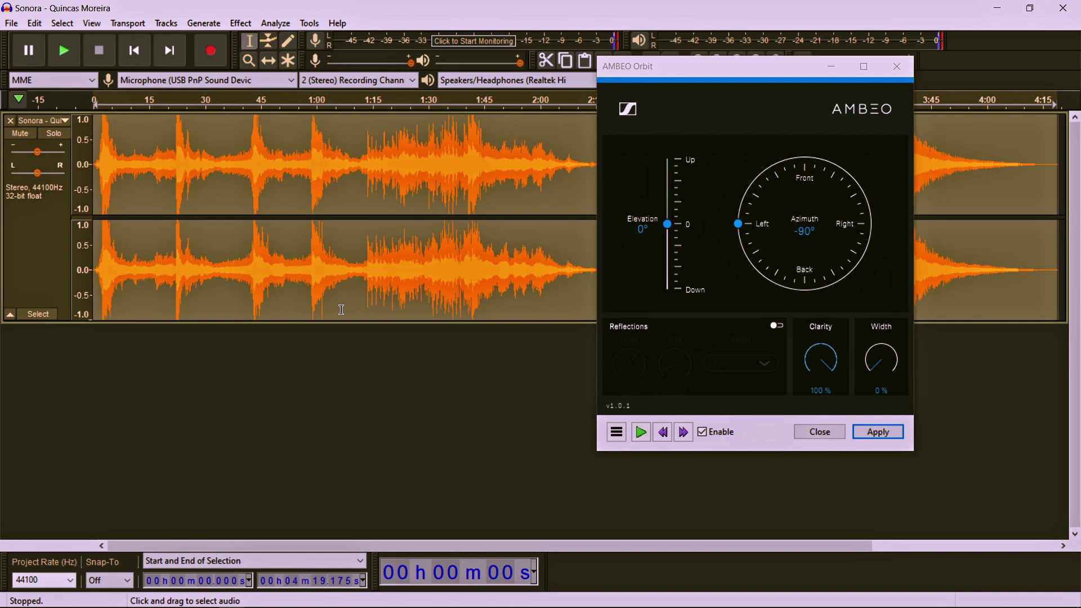
{"action": "left_click_drag", "start_coordinate": [731, 76], "coordinate": [534, 79]}
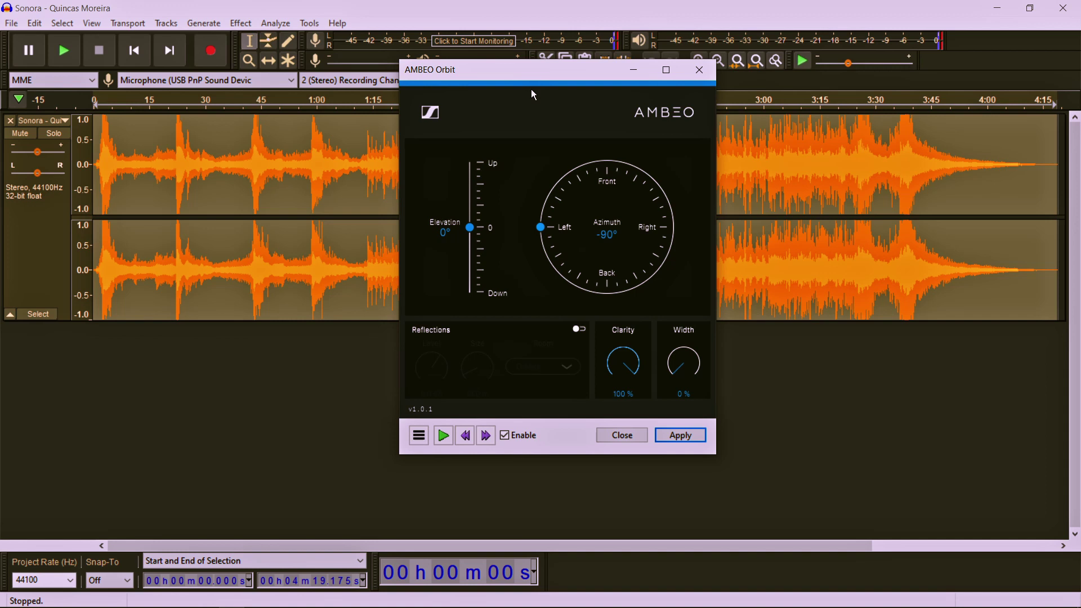